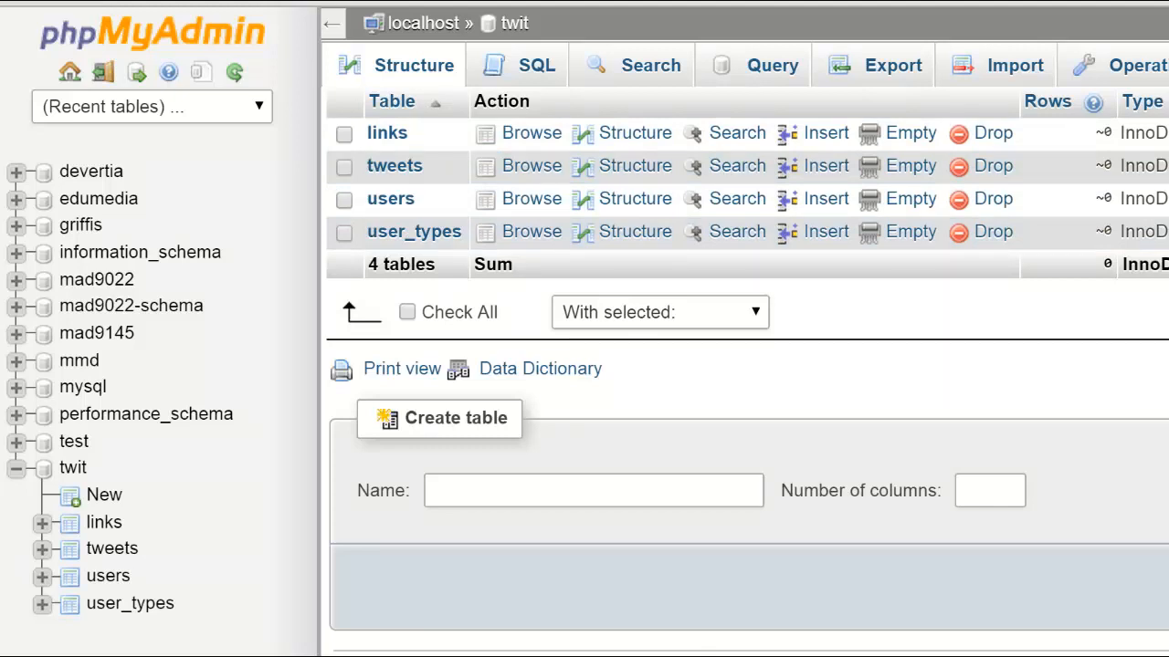
Switch to MySQL Workbench and show the home screen listing the saved Localhost connection
key(alt+Tab)
key(alt+Tab)
key(Tab)
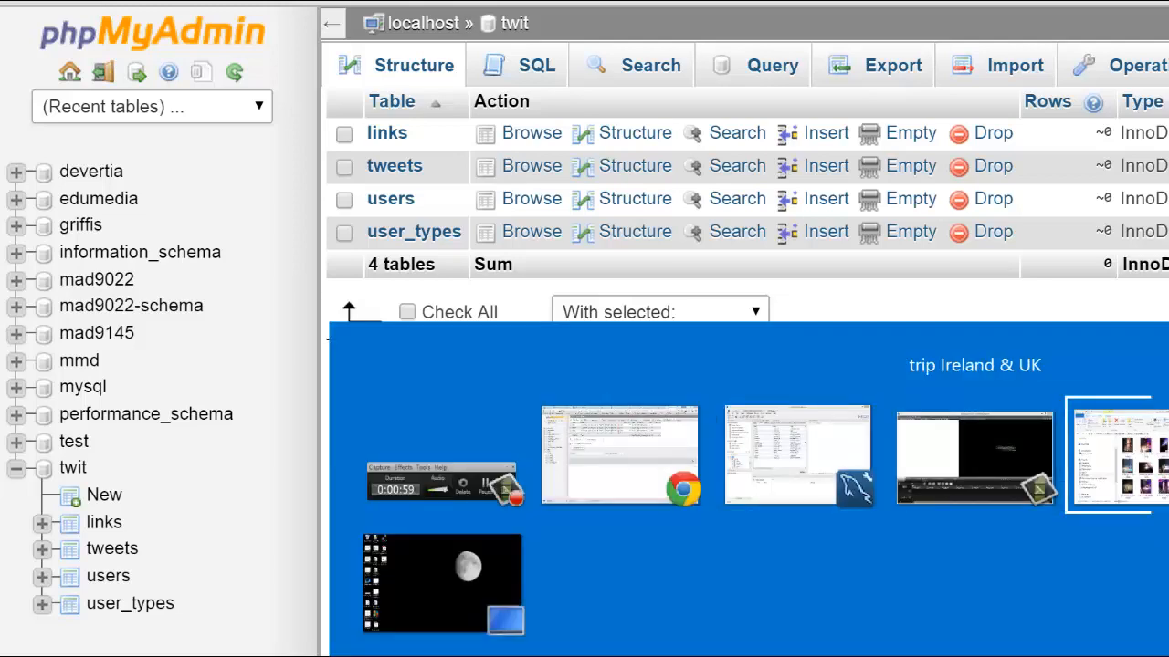
key(Tab)
key(Tab)
key(Tab)
key(Tab)
key(Tab)
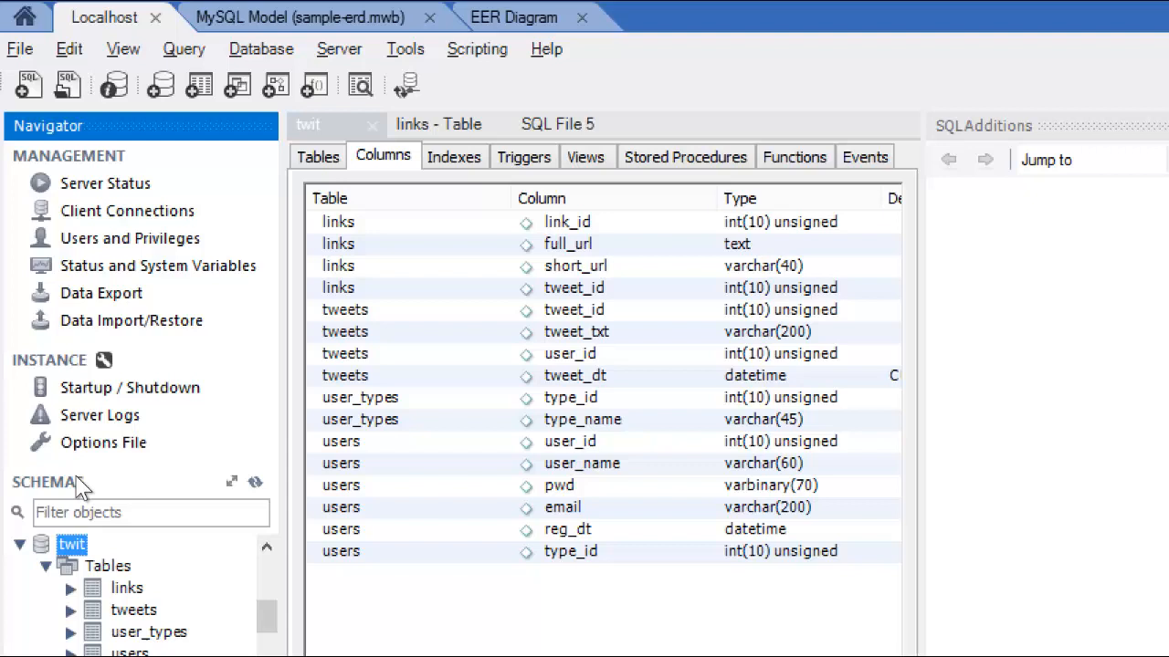
click(26, 18)
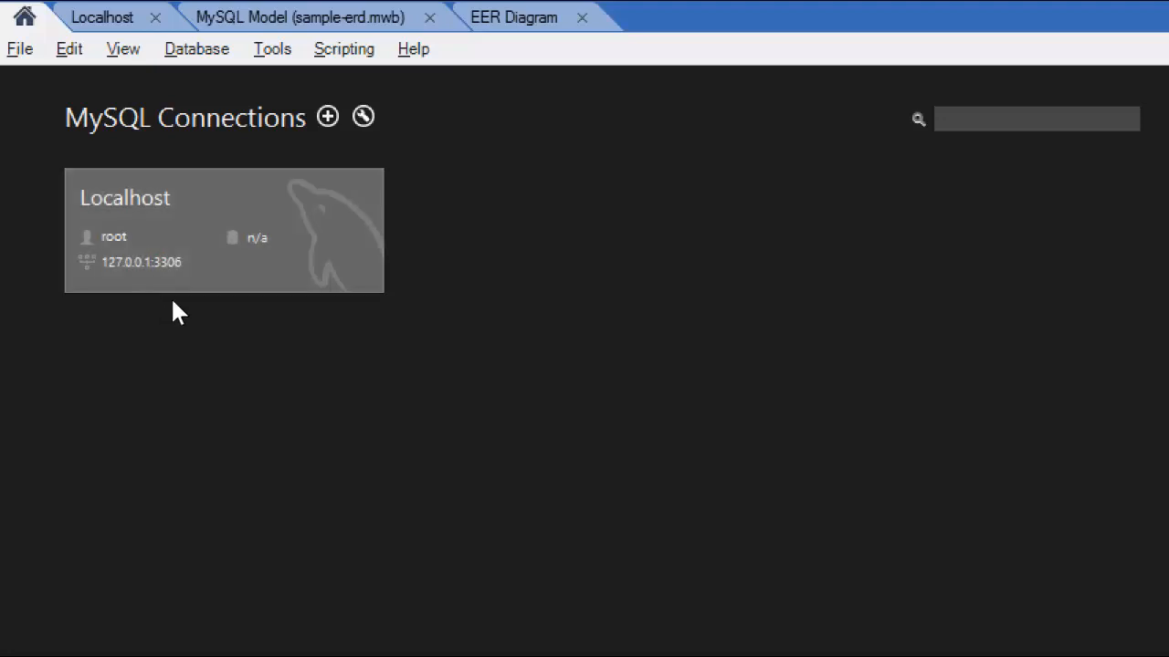
Start a new connection, abandon it unsaved, and return to the Localhost workspace showing twit's columns
click(327, 118)
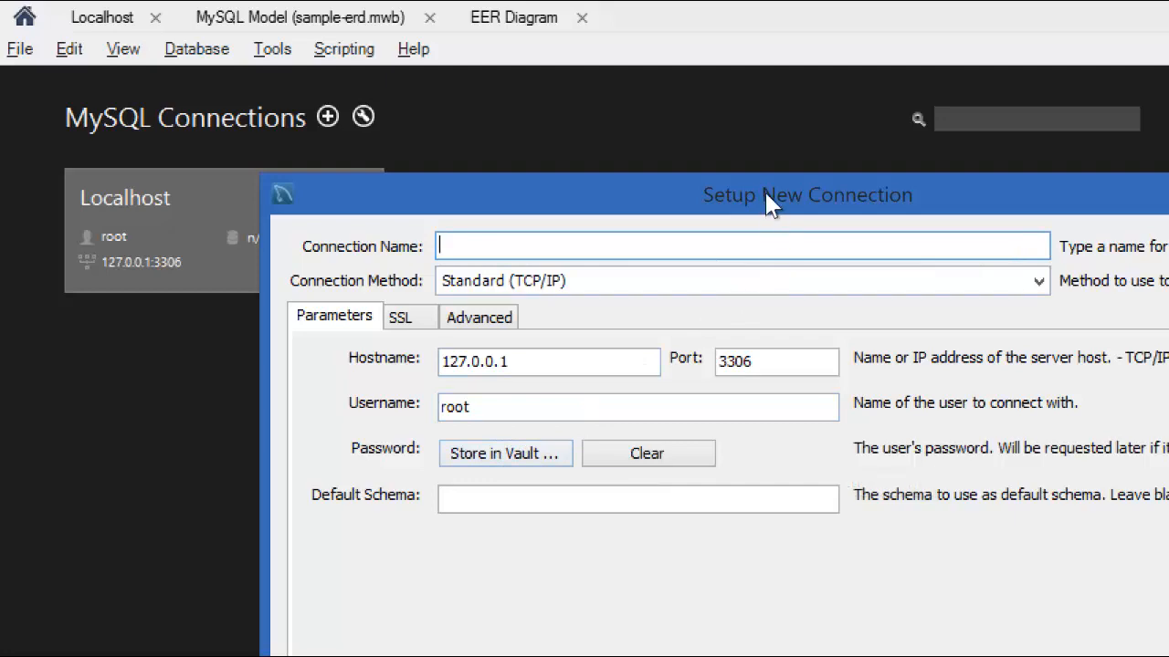
drag(752, 194, 557, 13)
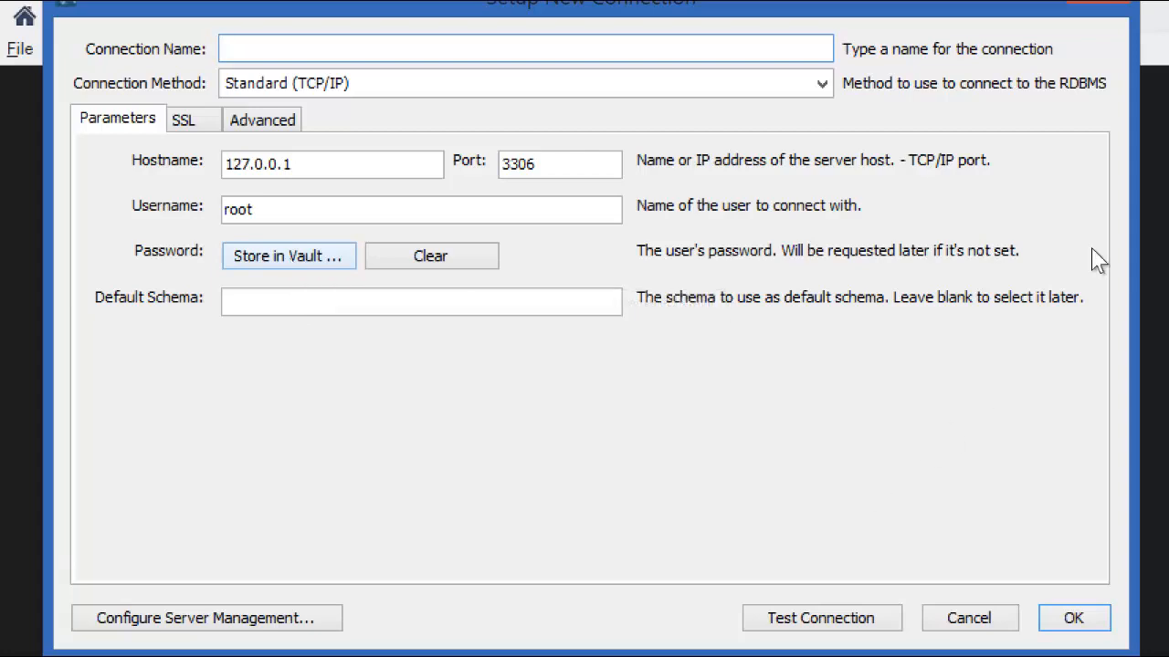
click(1092, 7)
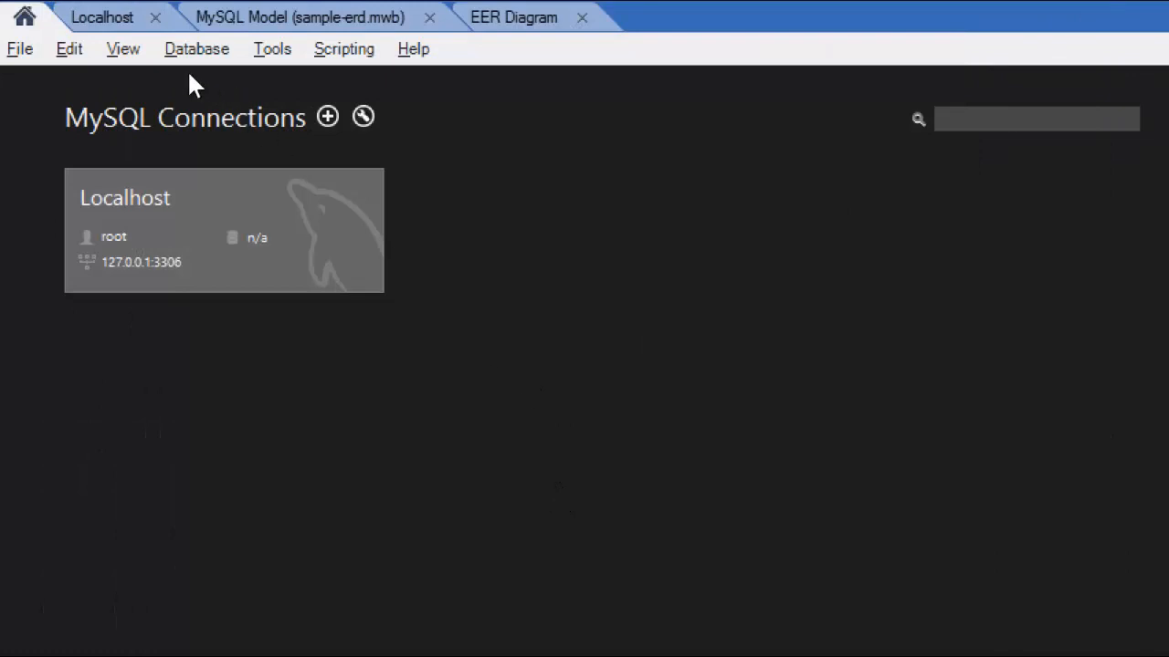
click(104, 17)
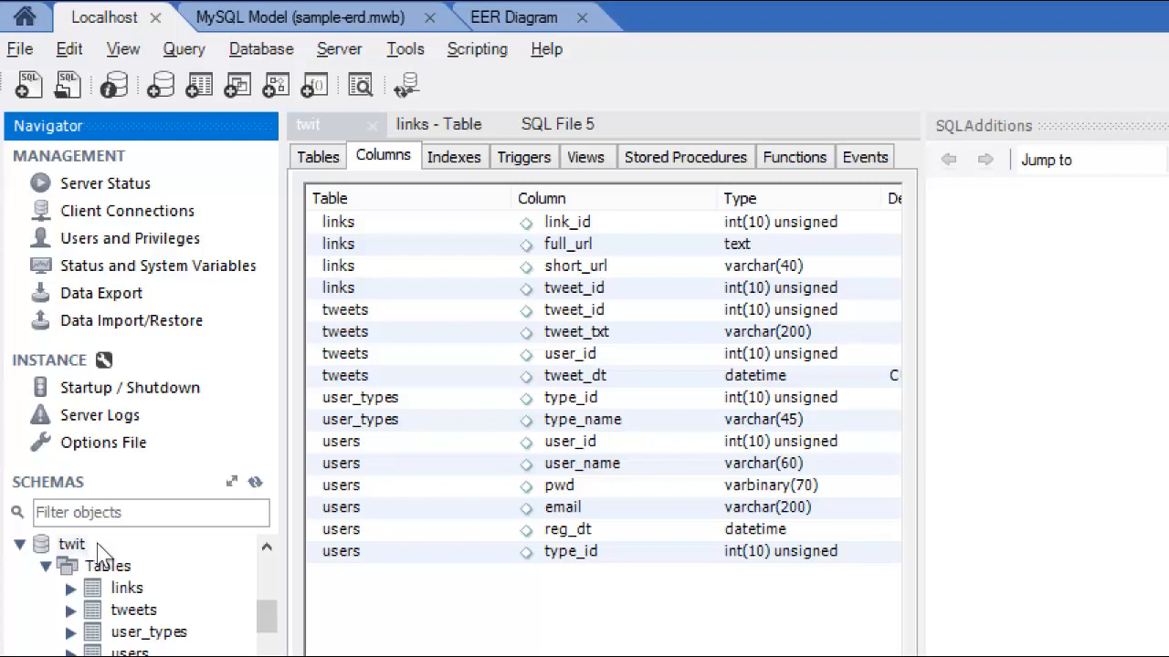
Select the twit schema and display its EER diagram with user_types, users, links and tweets
click(72, 545)
right_click(72, 547)
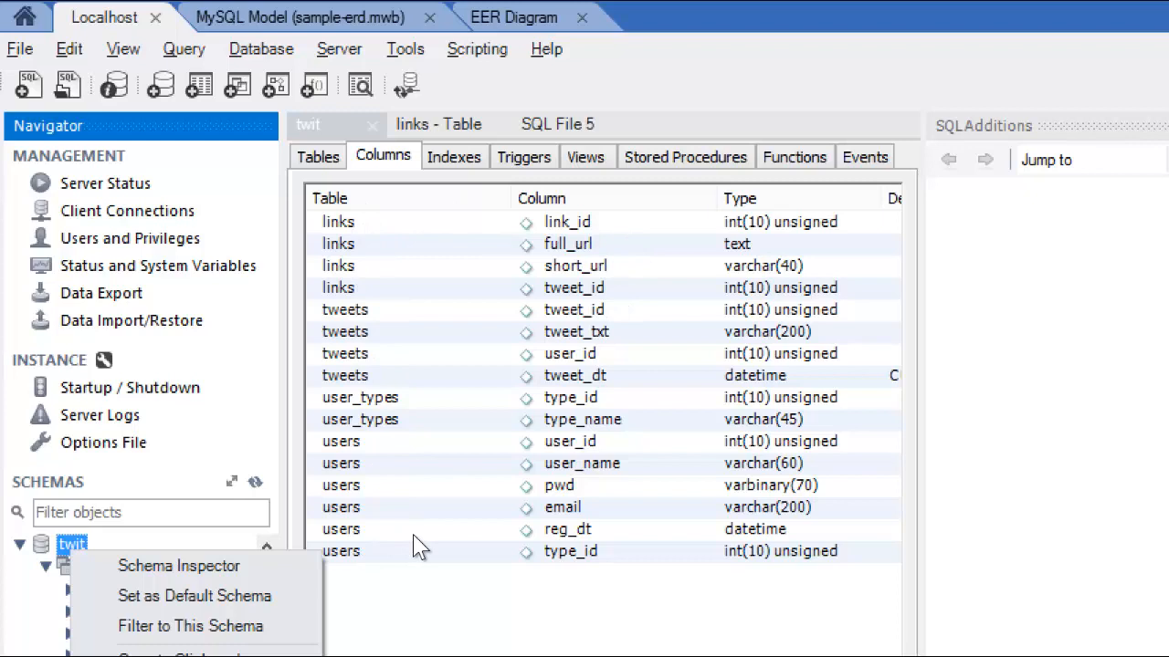
click(461, 620)
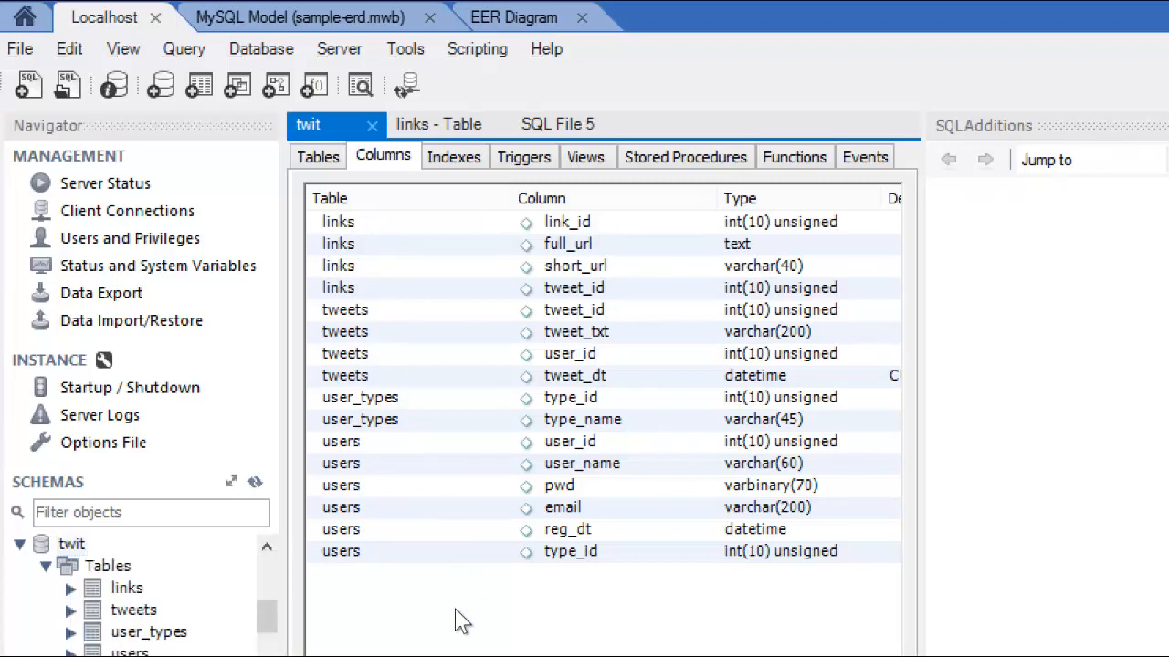
click(516, 17)
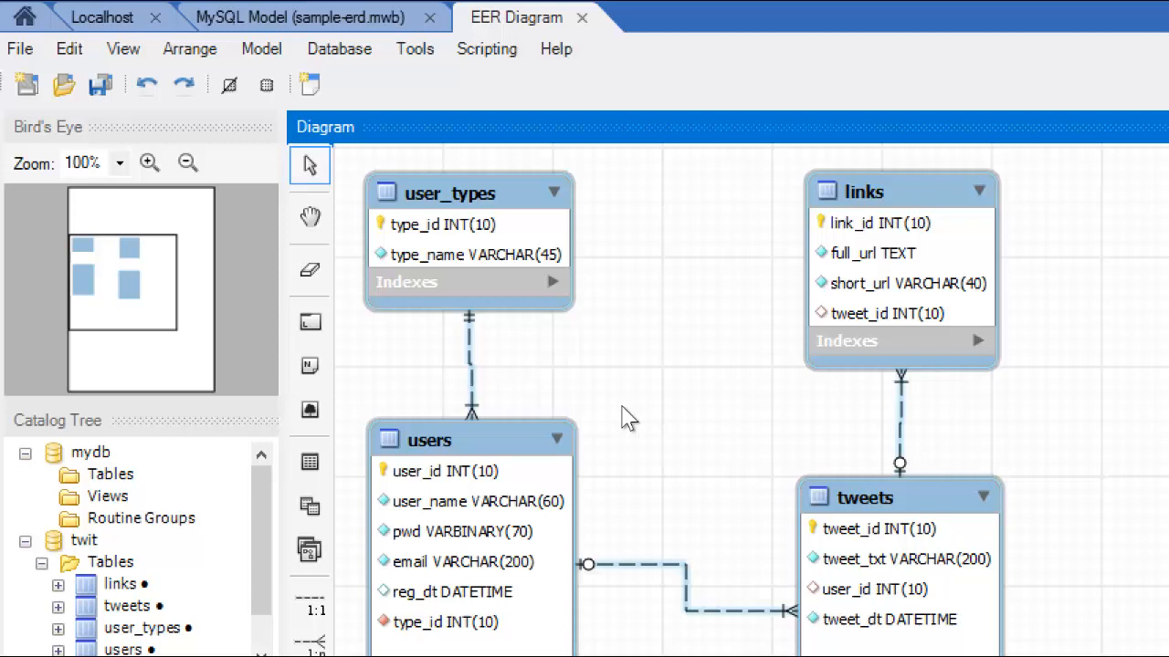
click(557, 451)
click(471, 374)
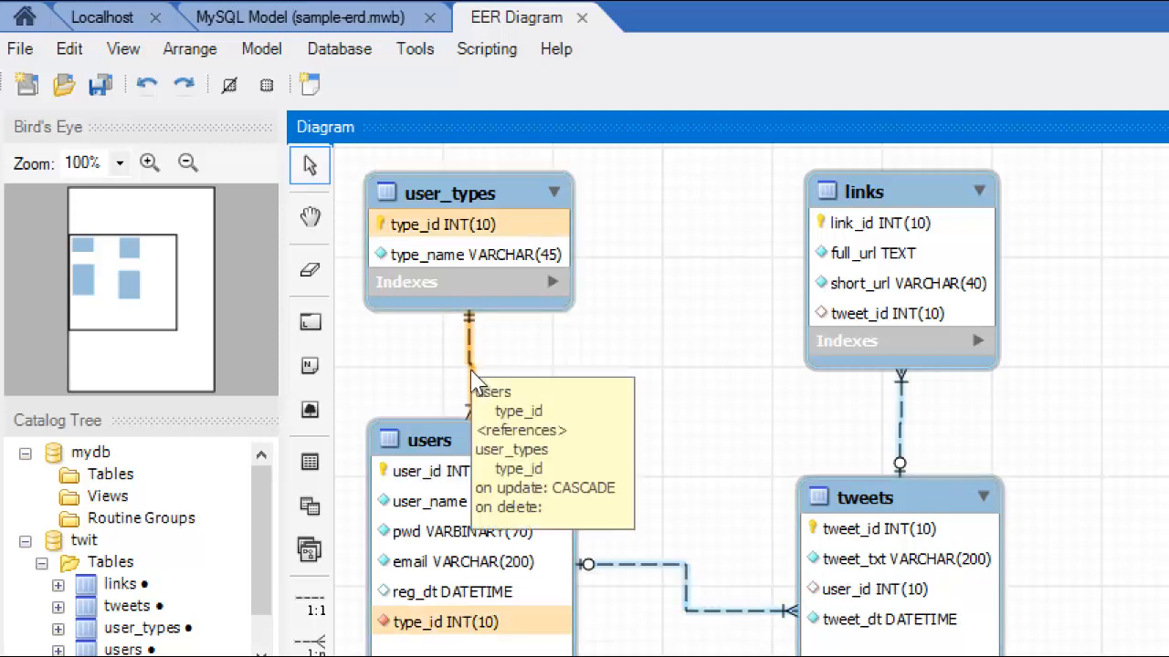
mouse_move(470, 361)
click(488, 365)
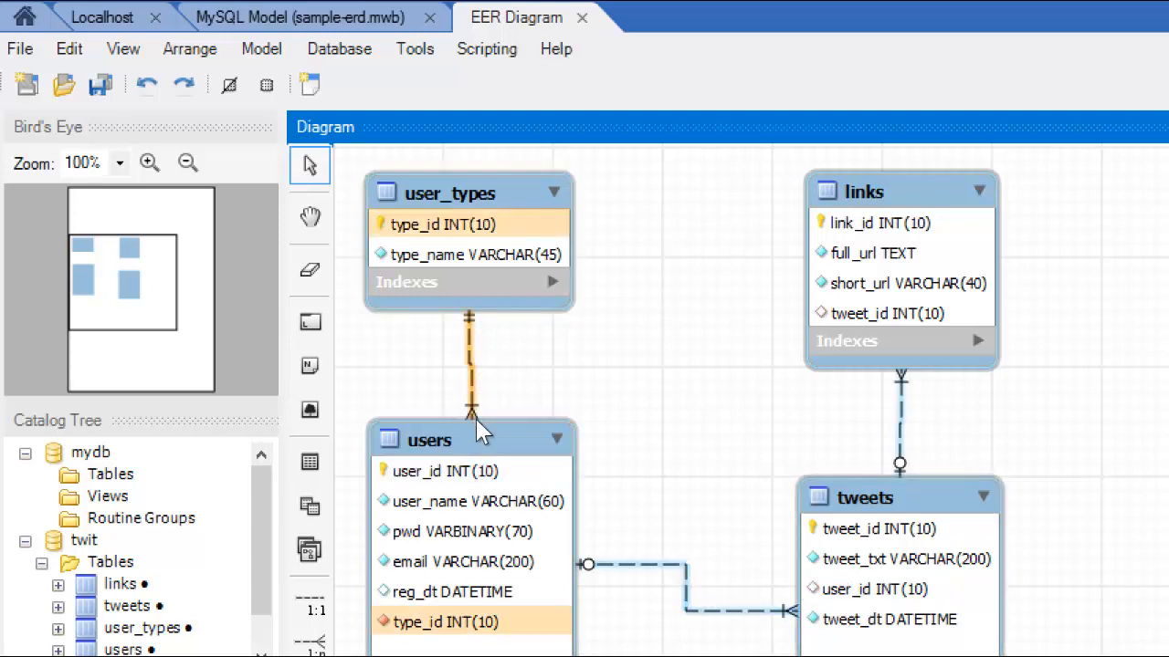
click(470, 365)
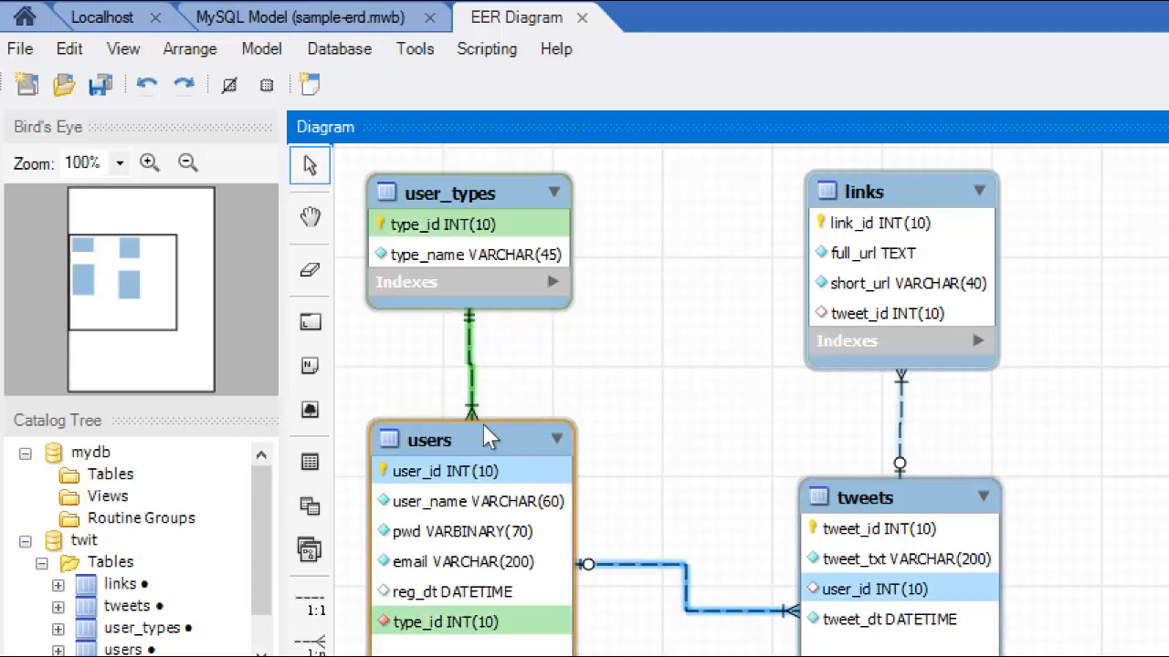
click(639, 383)
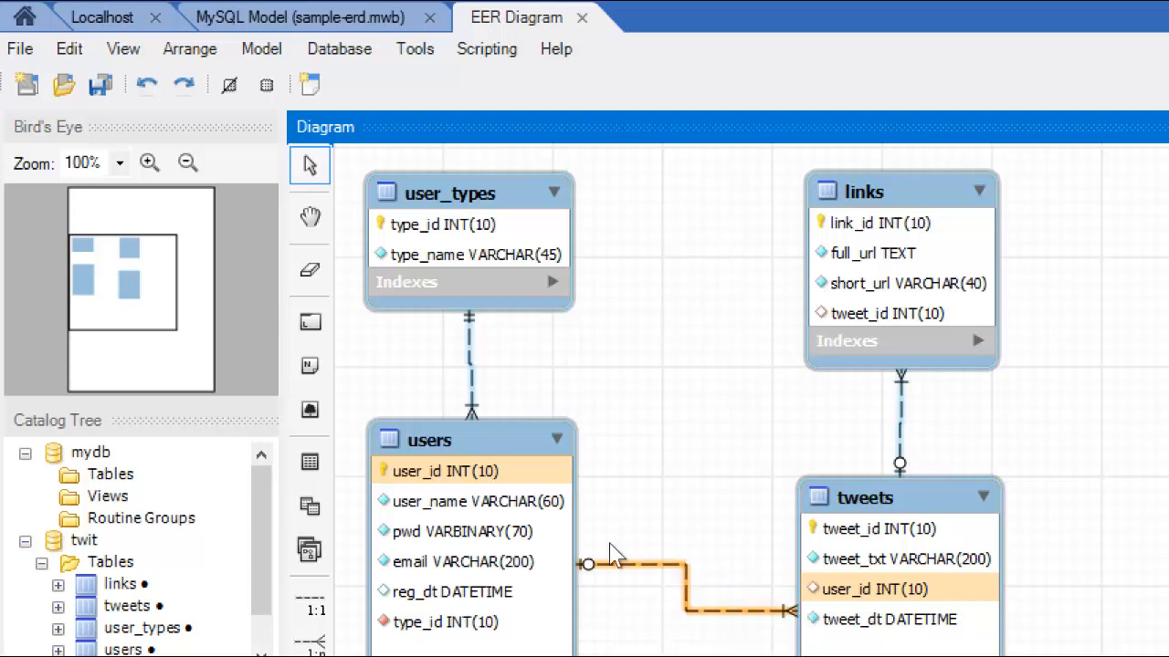
click(905, 500)
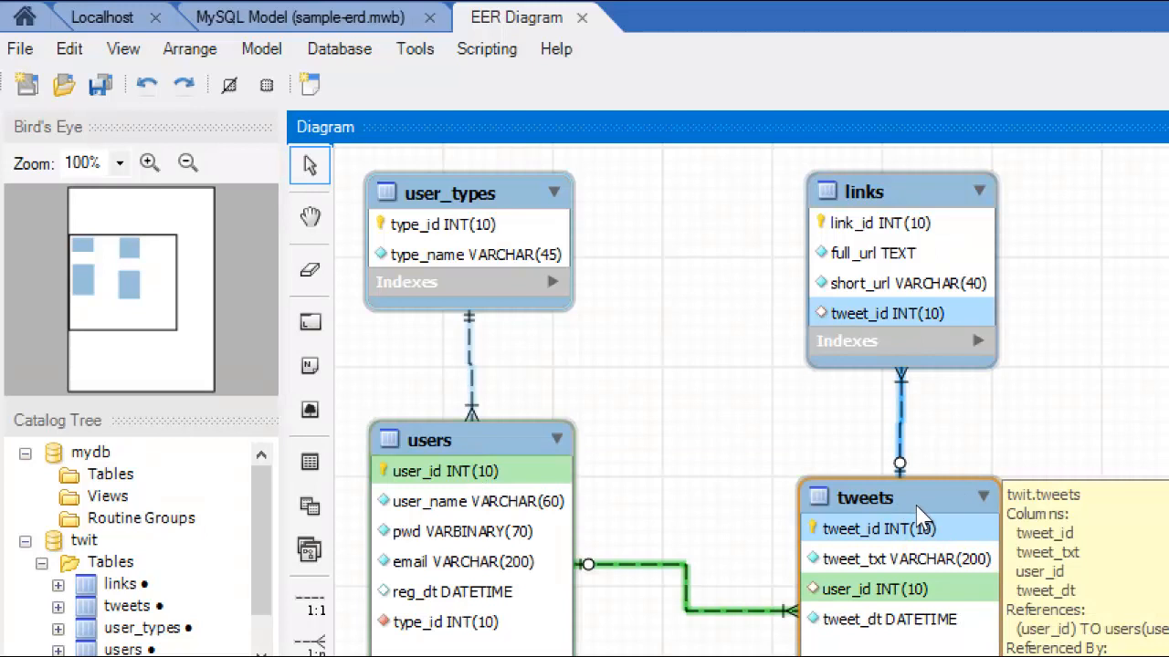
click(877, 566)
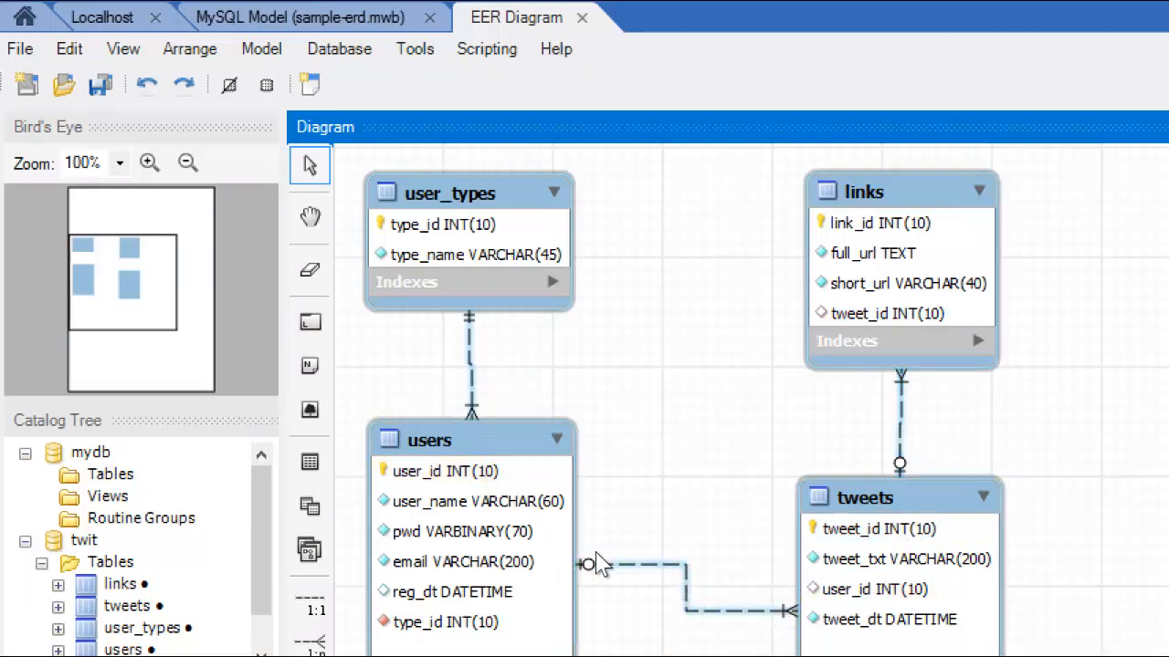
click(639, 570)
click(902, 420)
Close the EER diagram and the sample-erd.mwb model, leaving the Localhost connection
click(582, 17)
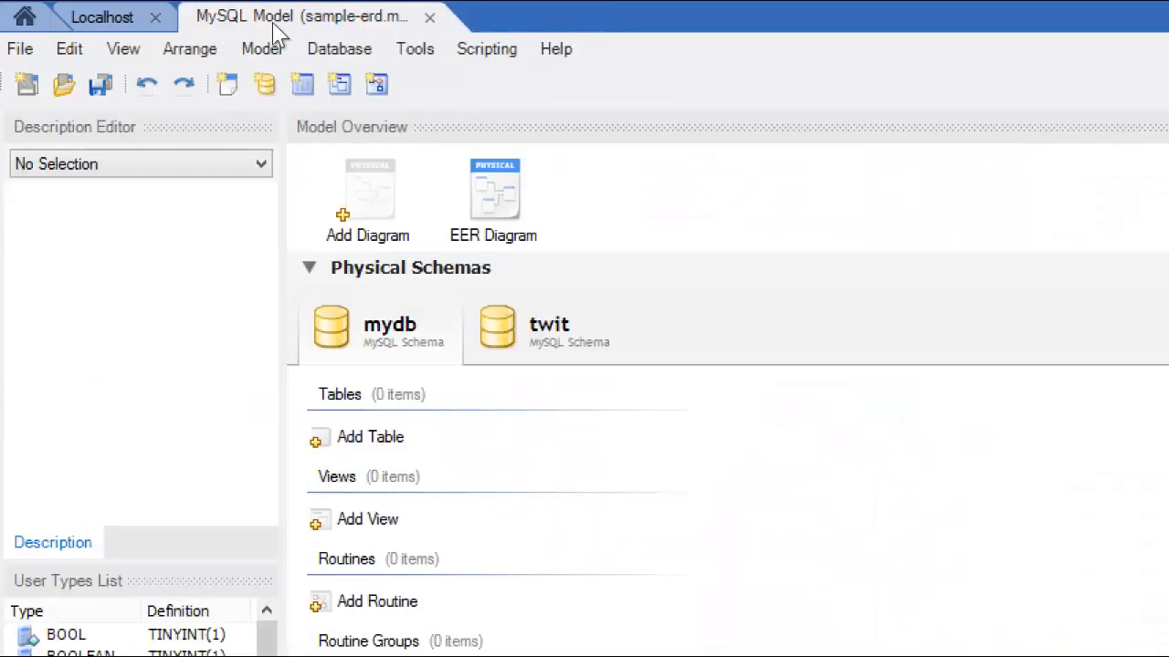
click(431, 18)
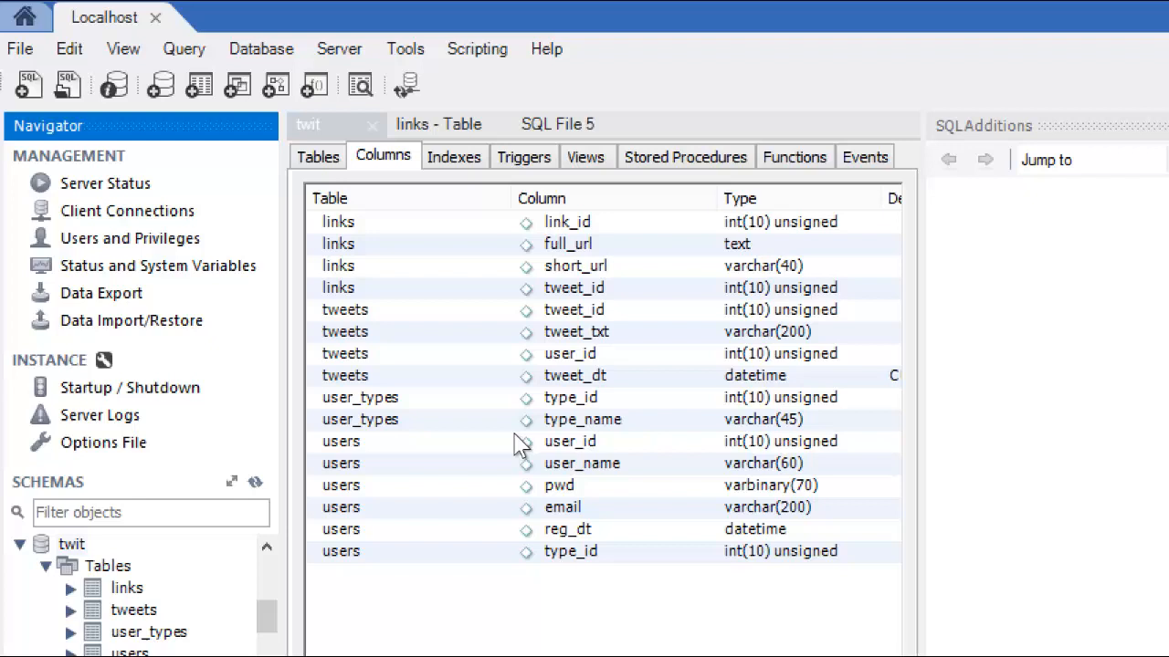
right_click(71, 546)
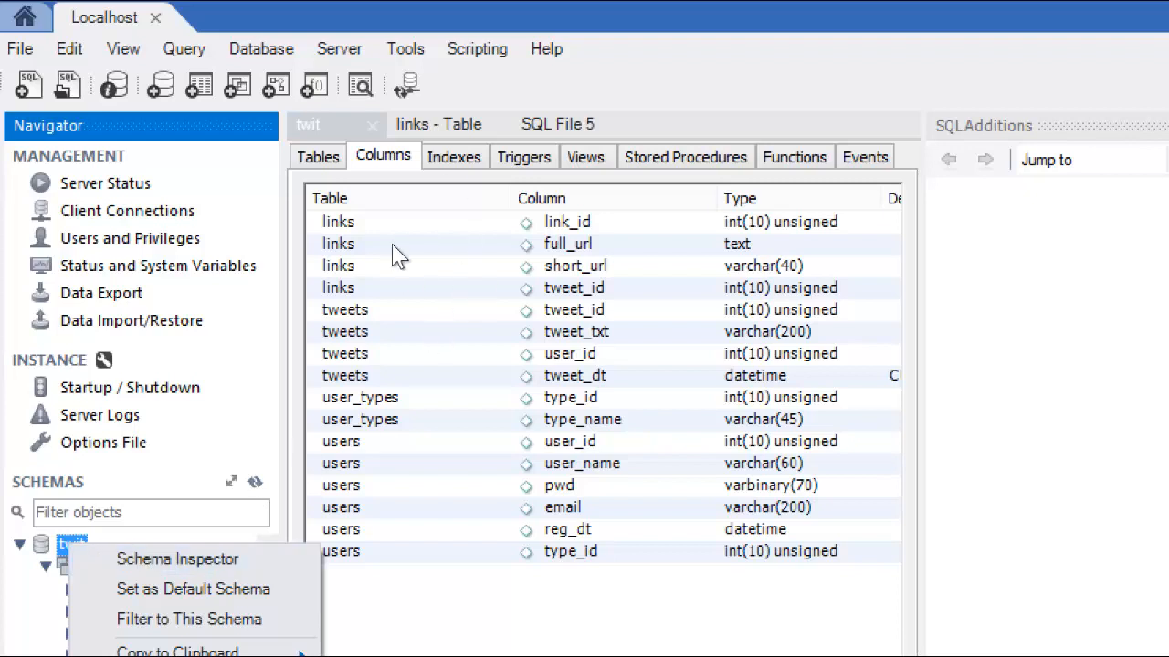
Select the links table in the twit schema and bring up its actions
click(432, 634)
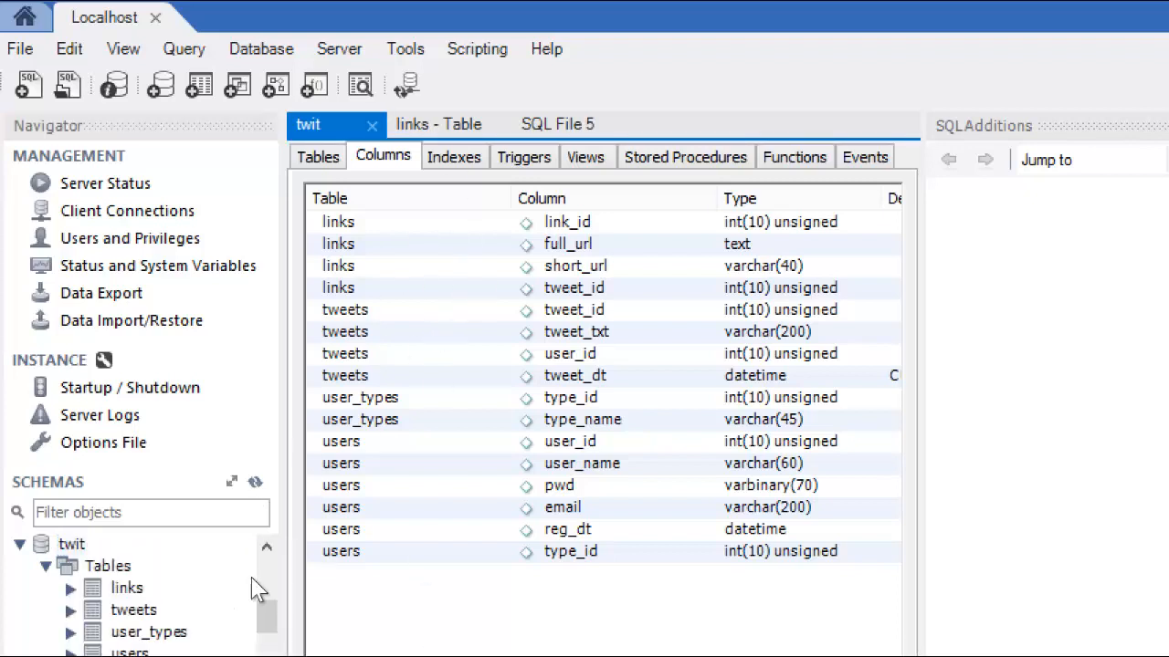
click(127, 589)
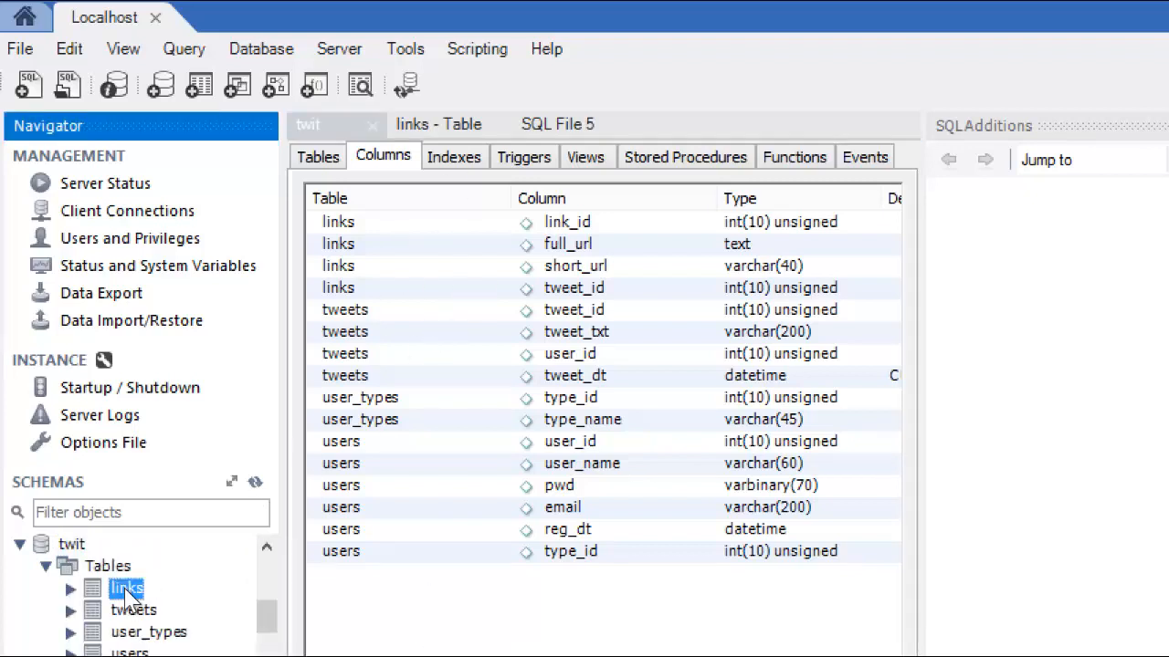
right_click(128, 592)
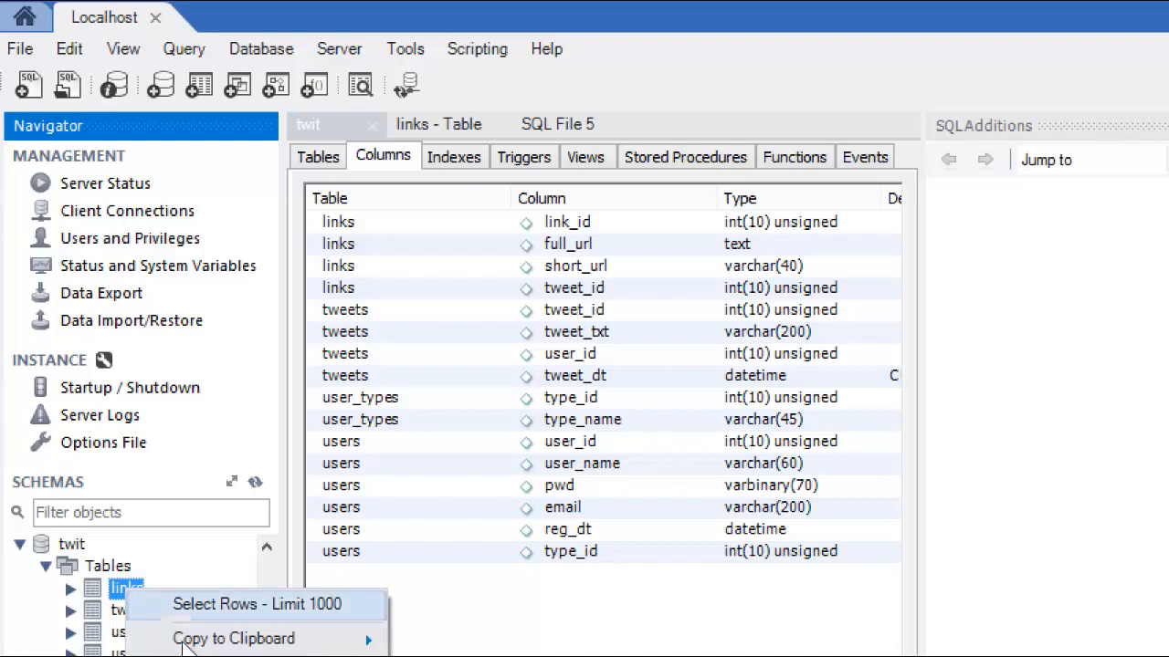
key(Escape)
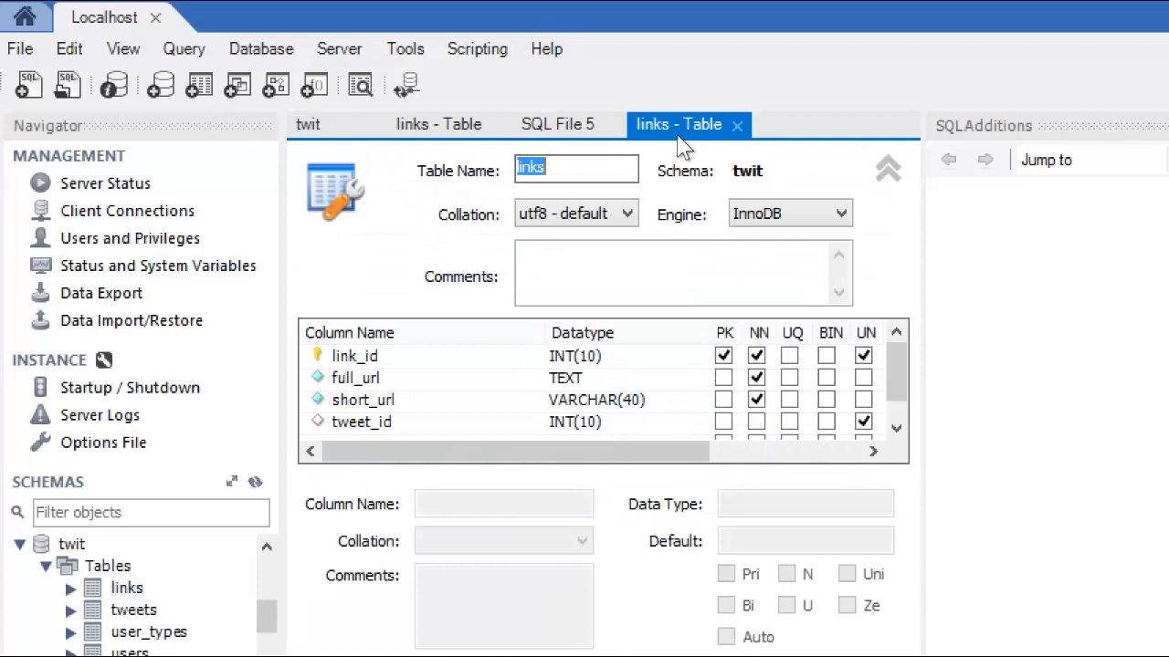
click(466, 128)
click(502, 126)
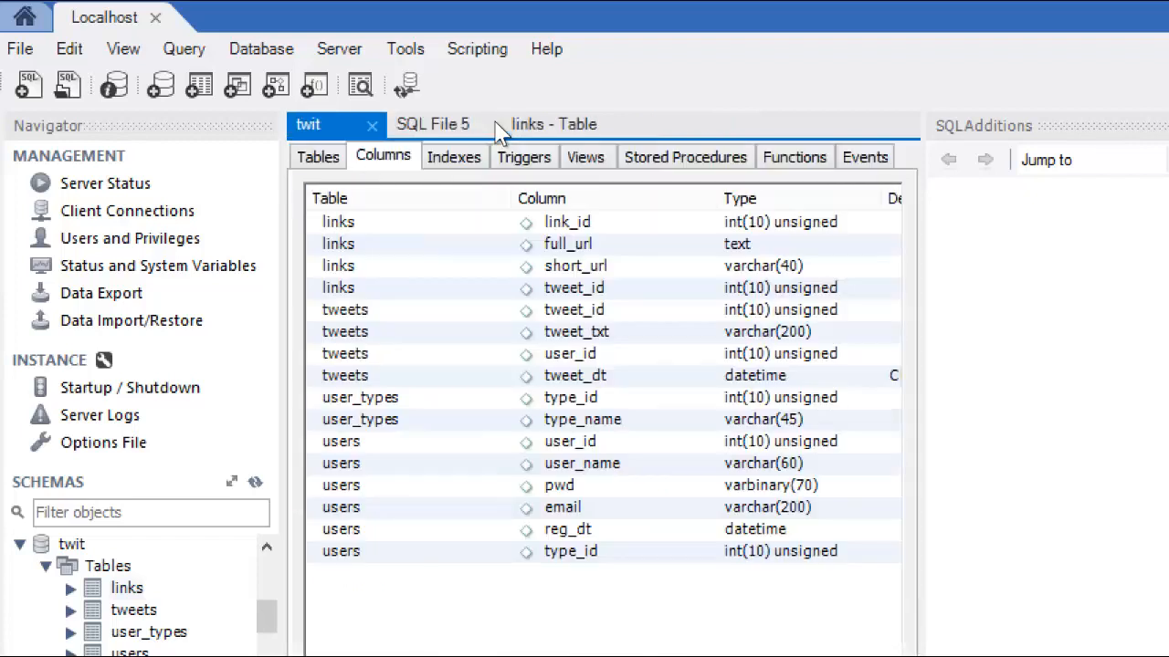
click(555, 126)
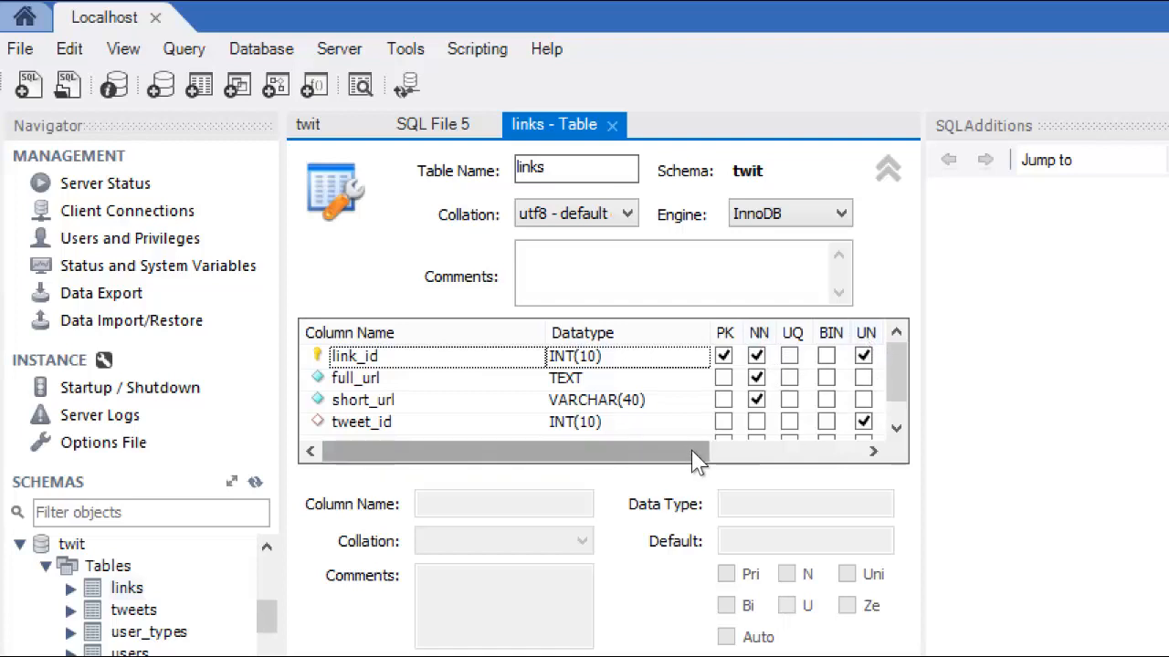
mouse_move(691, 450)
mouse_down()
mouse_move(719, 466)
mouse_move(771, 465)
mouse_up()
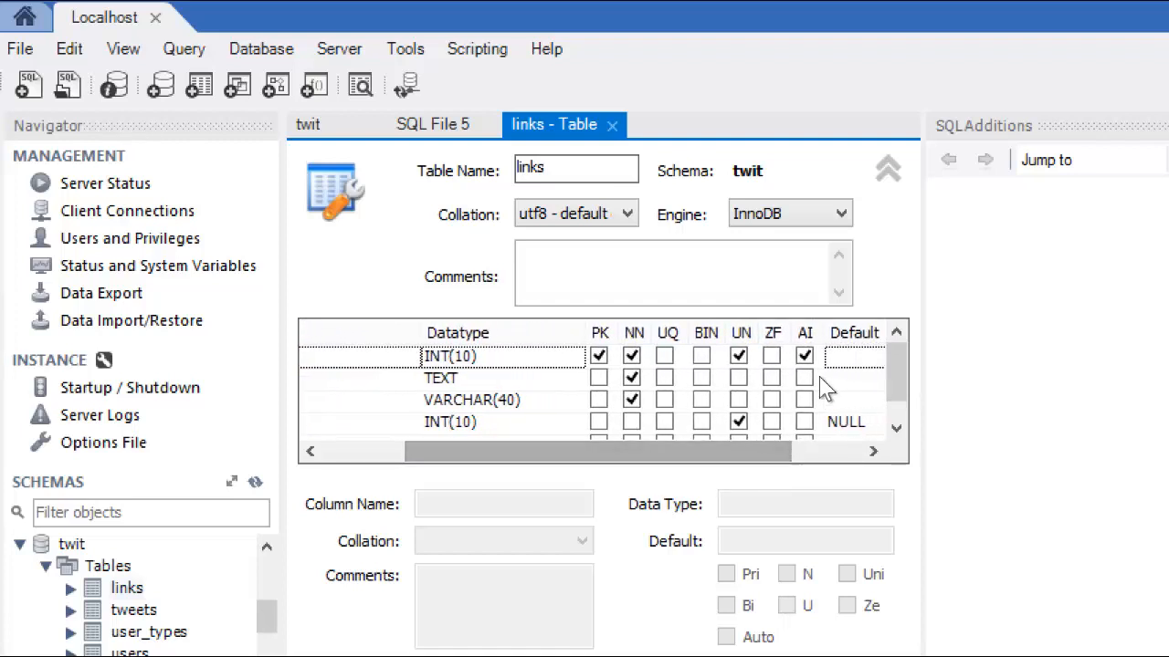
click(804, 356)
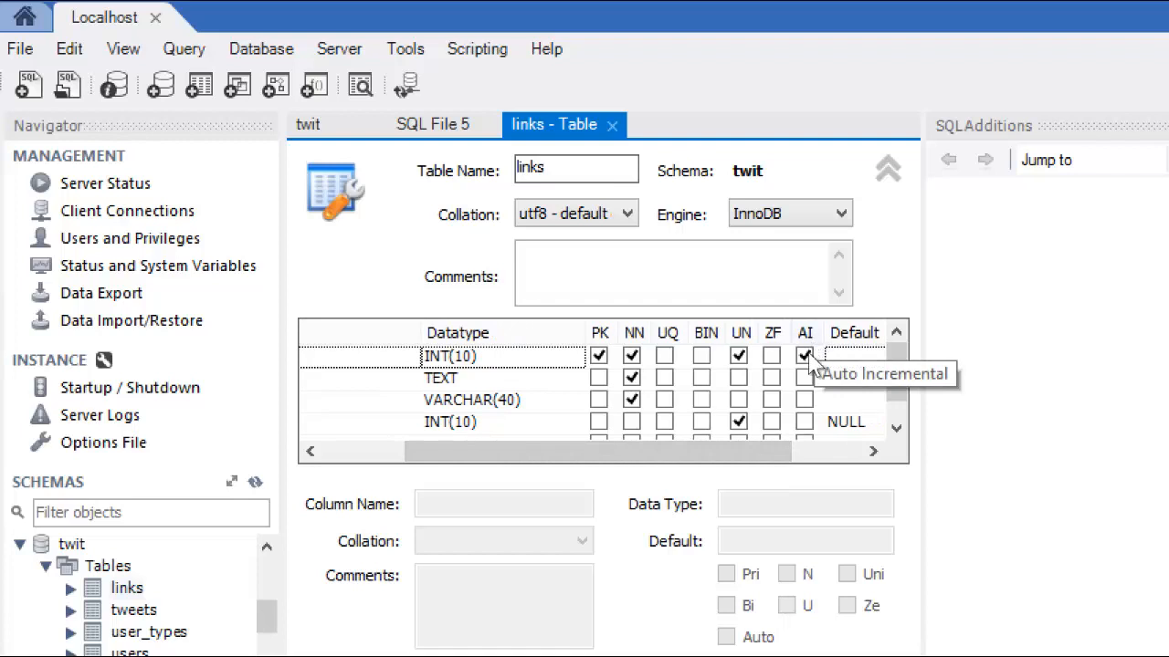
drag(768, 454, 603, 461)
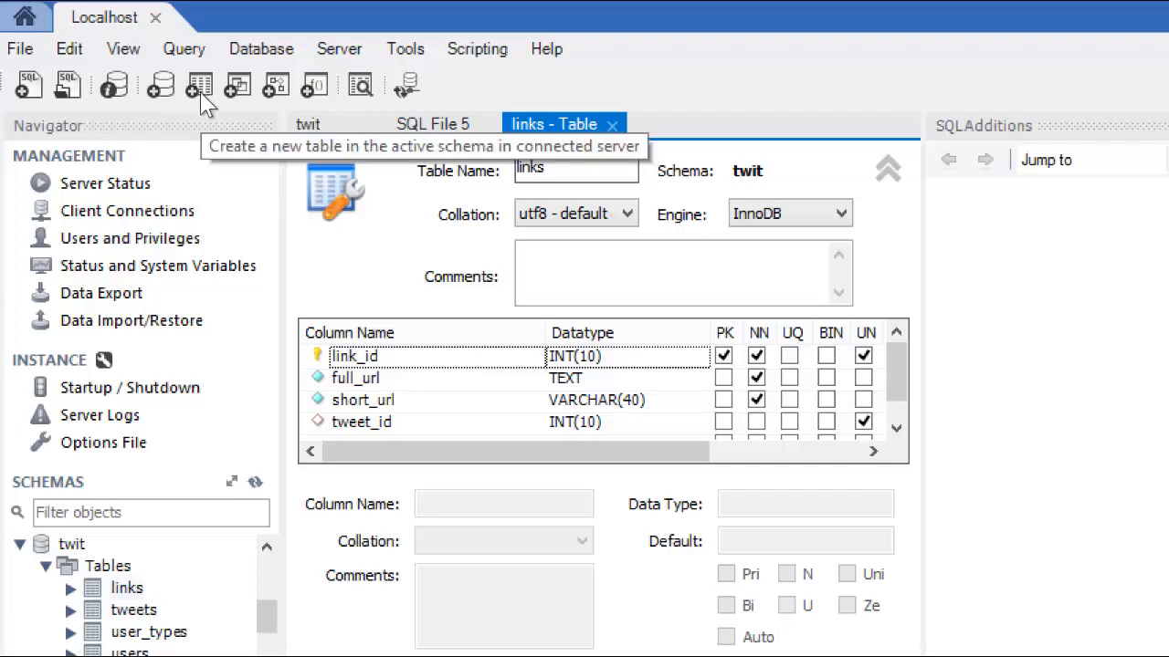
Make twit the default schema and start a new table named stuff in it
click(201, 86)
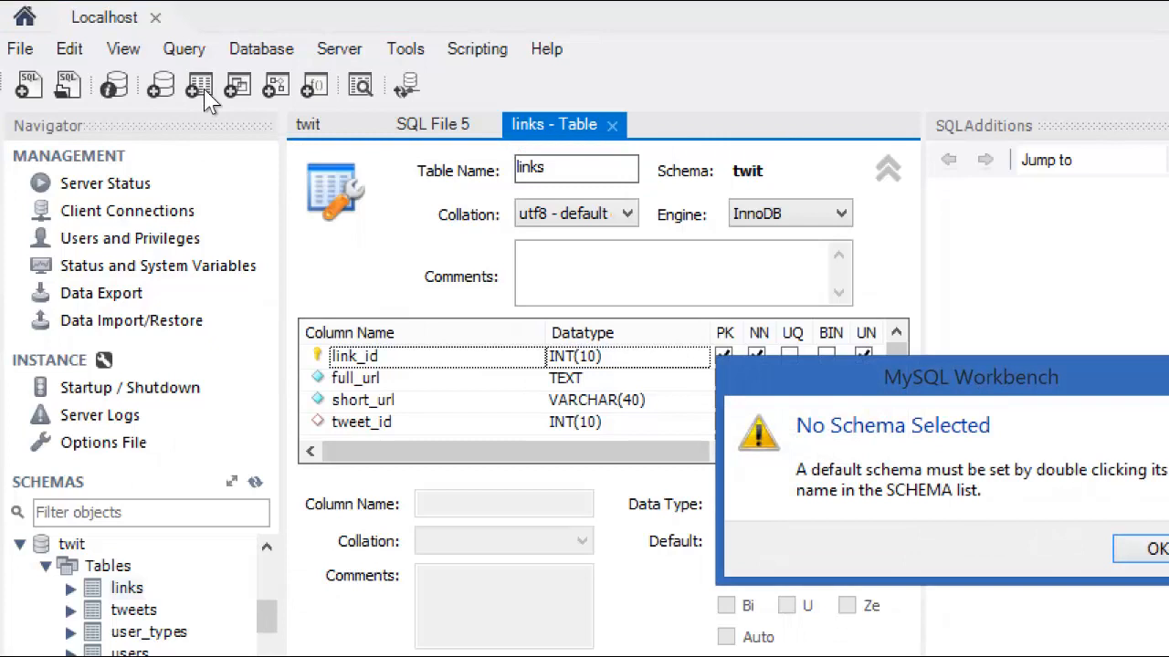
click(1141, 550)
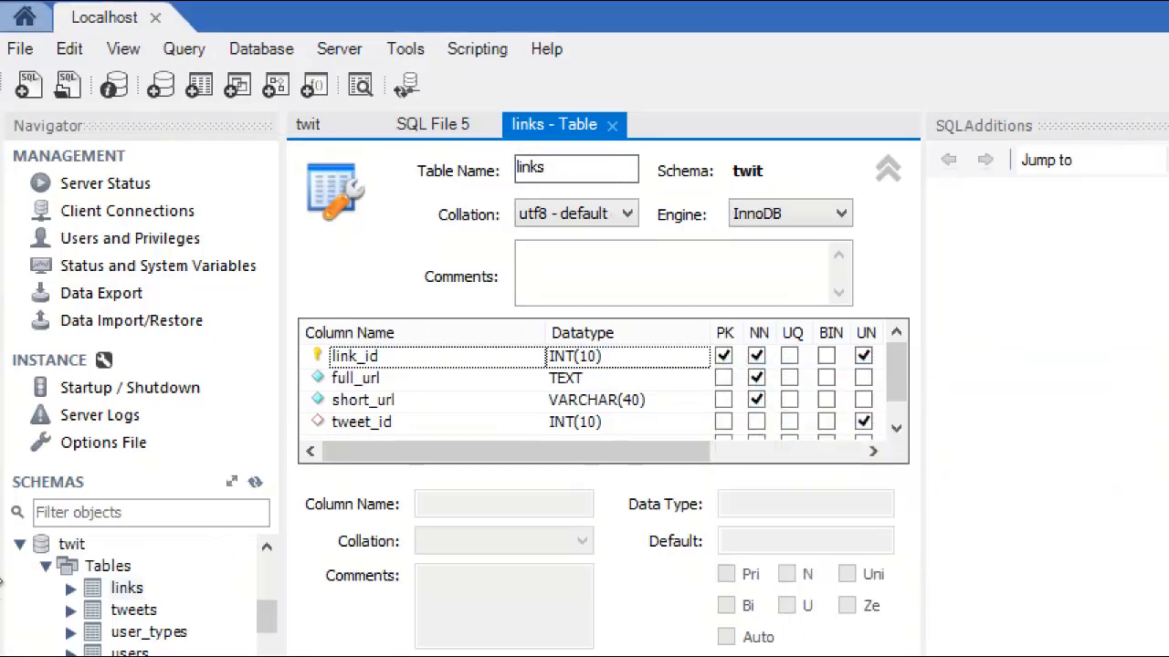
double_click(73, 545)
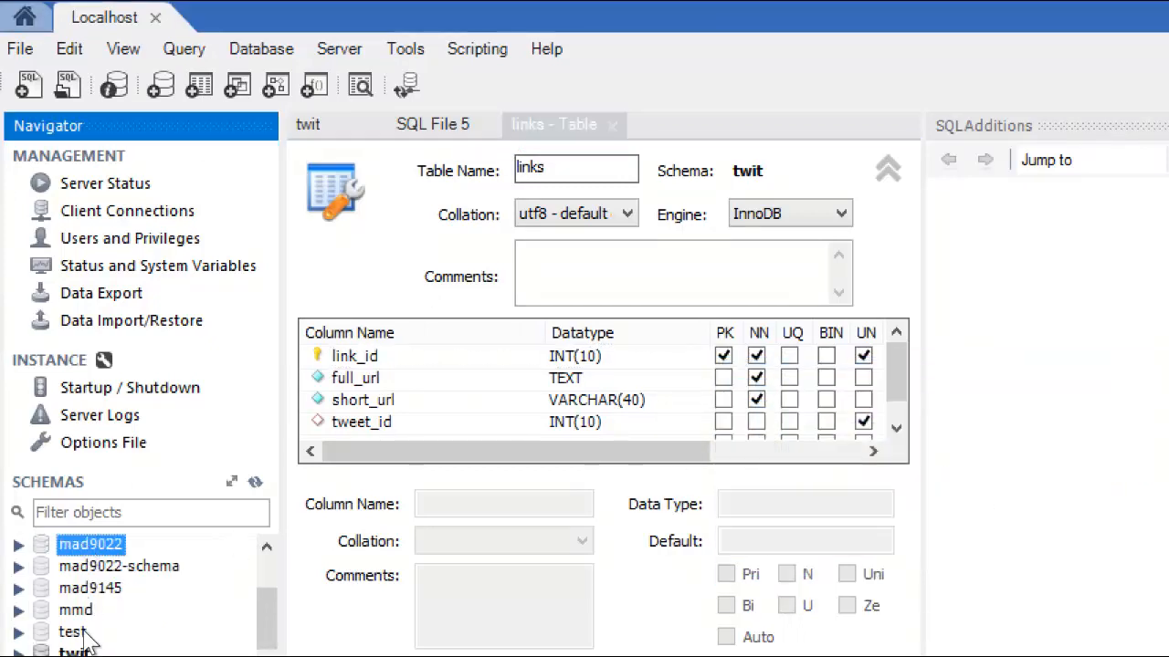
click(73, 651)
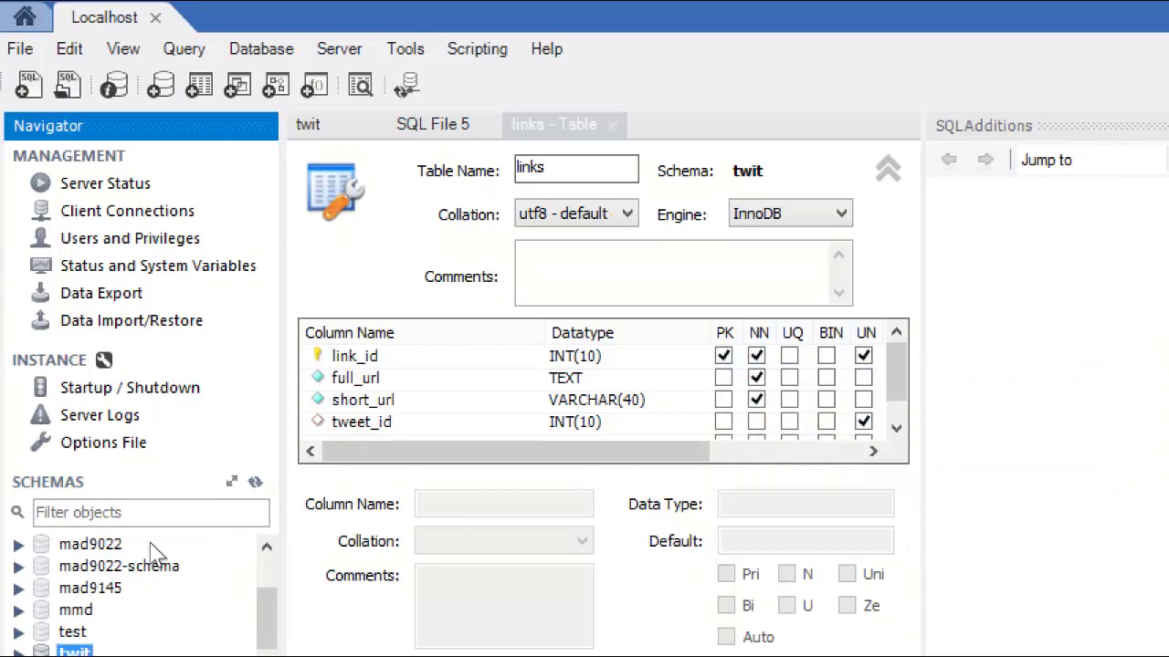
click(202, 92)
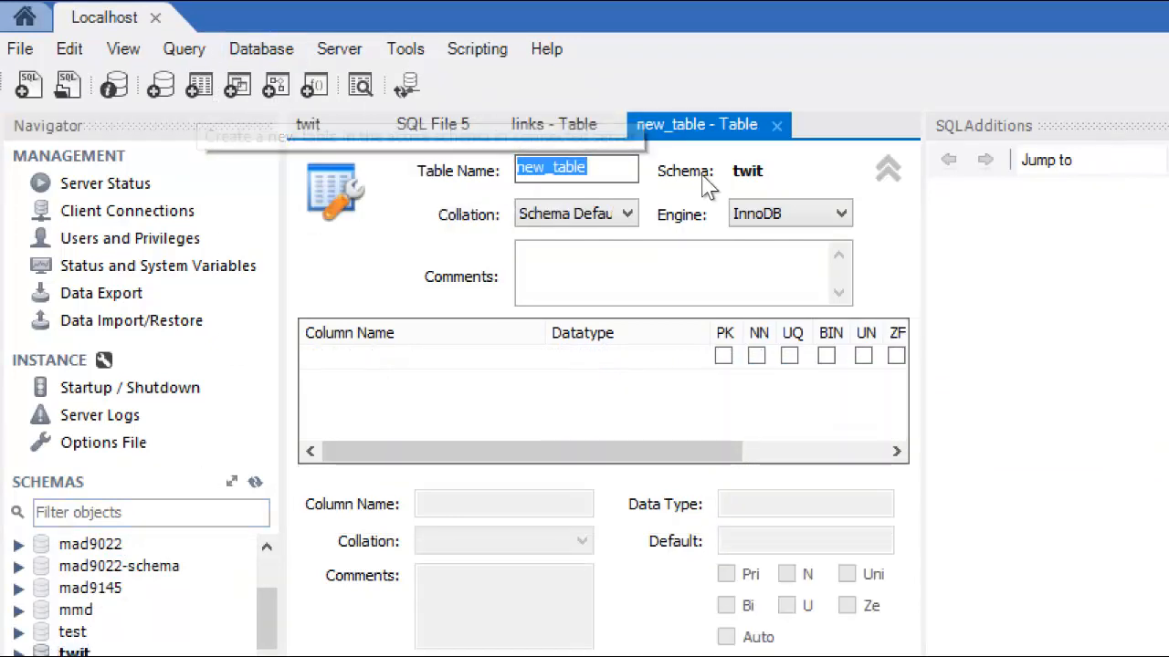
text(st)
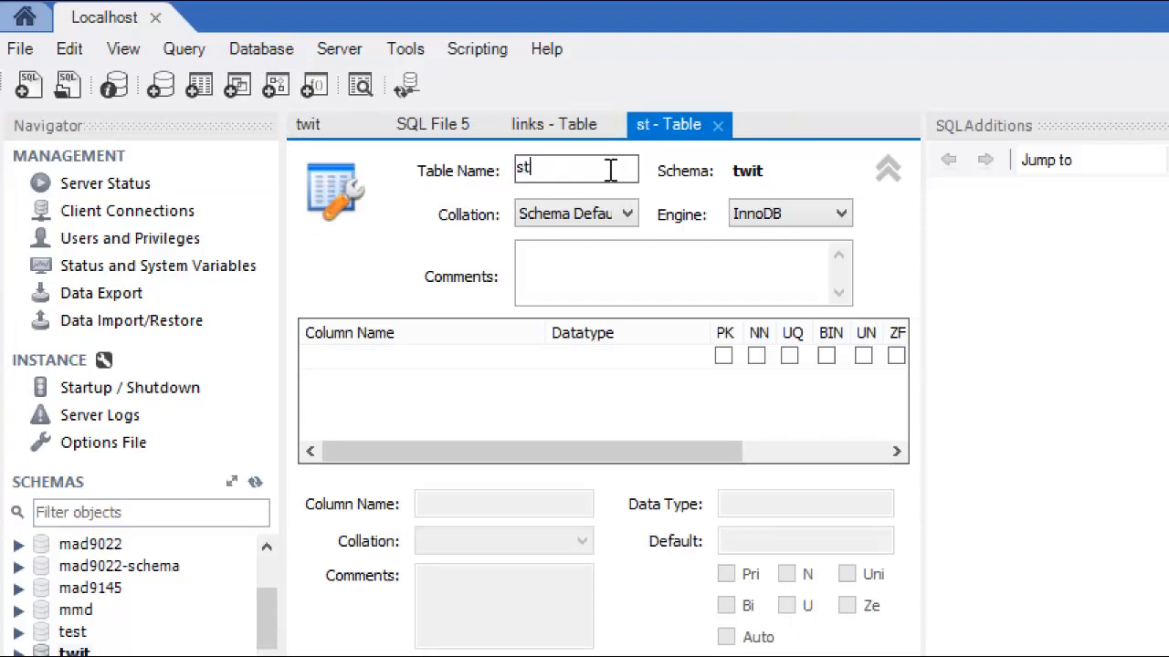
text(uff)
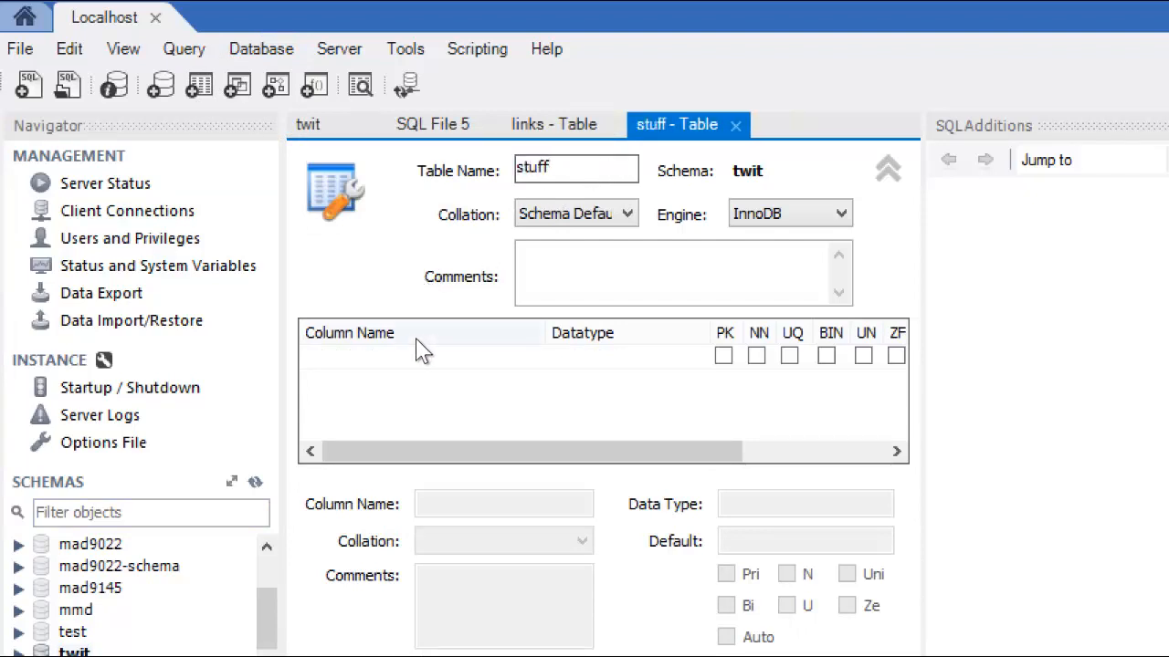
Add stuff_id INT as an unsigned auto-increment primary key and stuff_name VARCHAR(45) not null
double_click(419, 357)
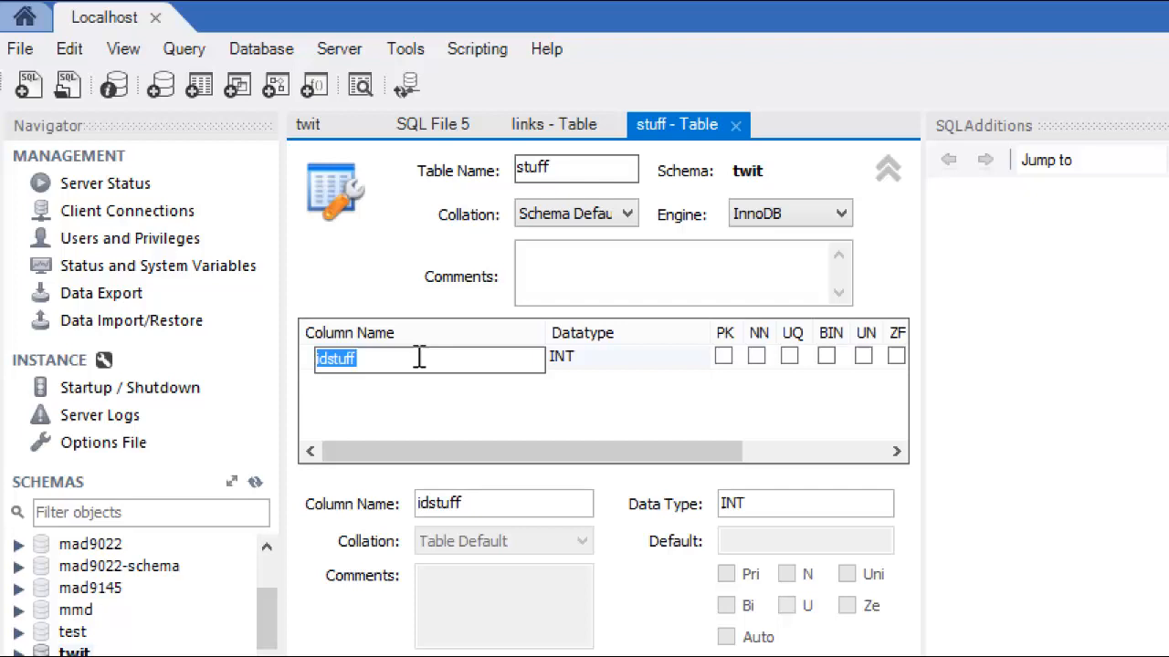
text(st)
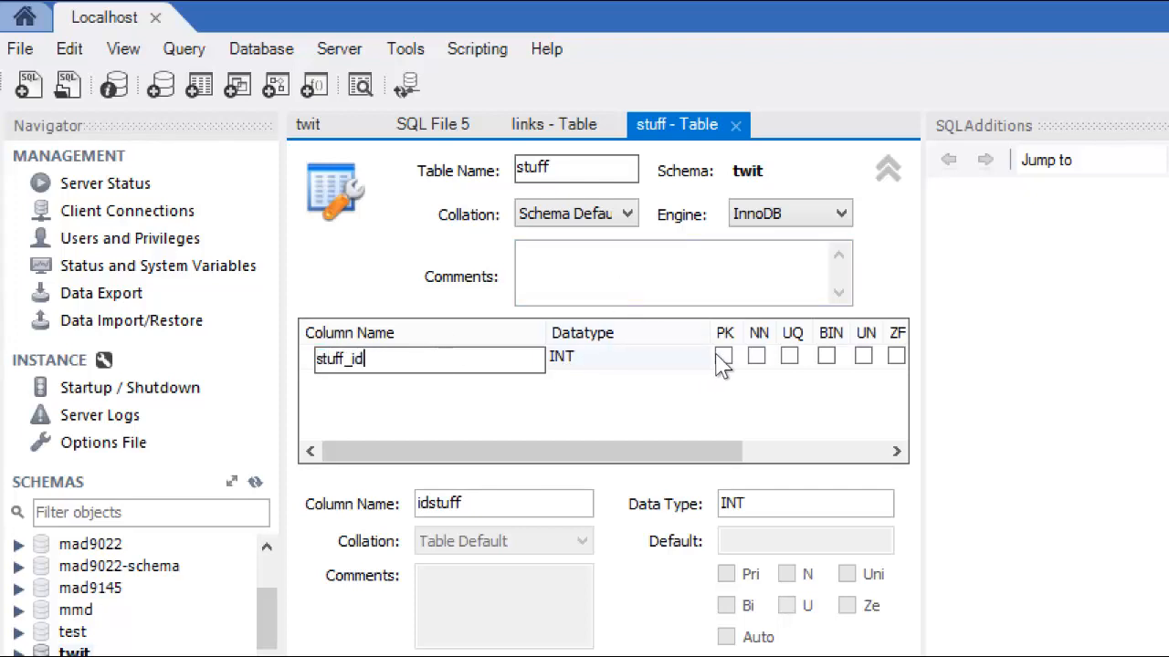
click(756, 356)
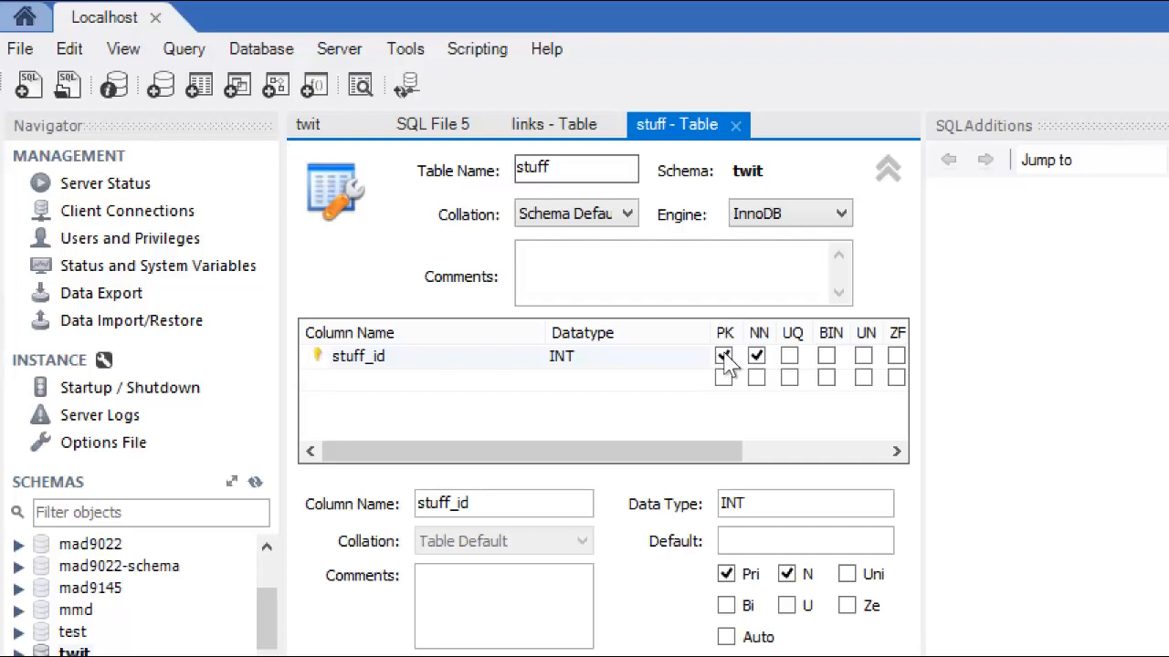
click(865, 356)
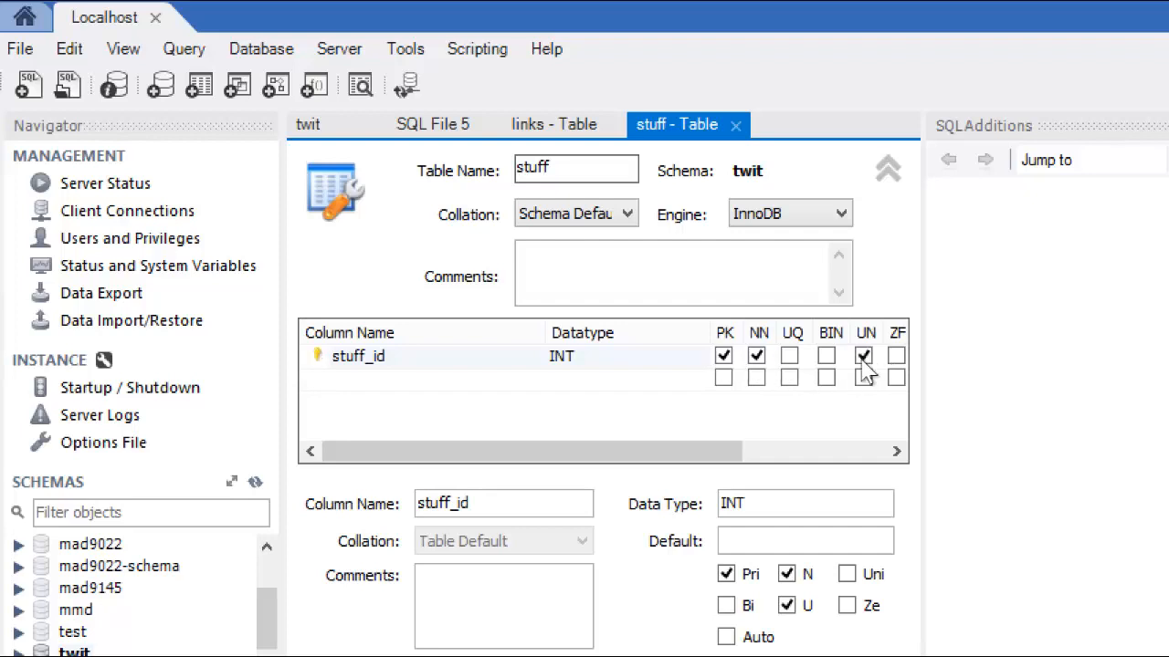
drag(721, 452, 840, 455)
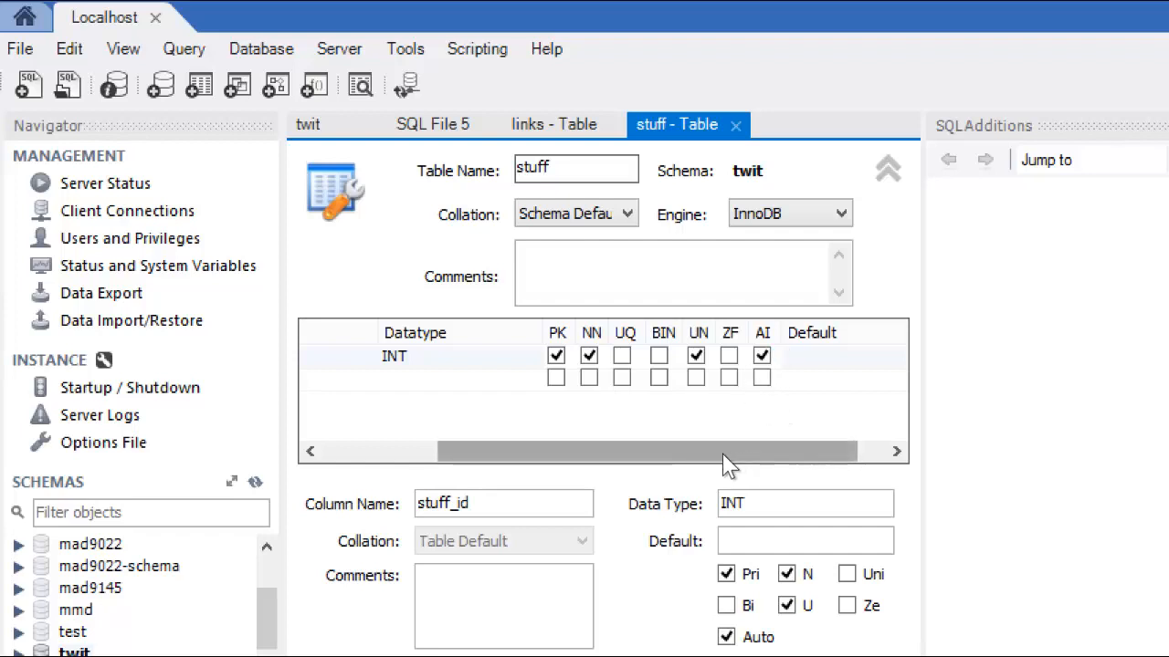
drag(722, 454, 566, 484)
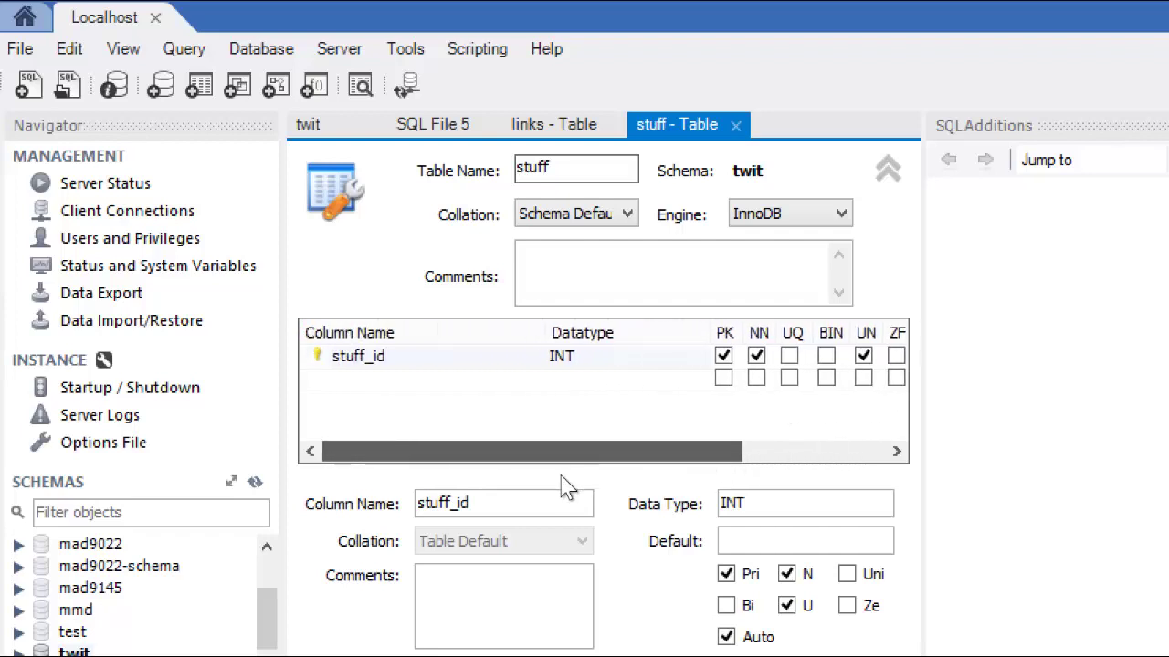
double_click(382, 382)
text(stuff_name)
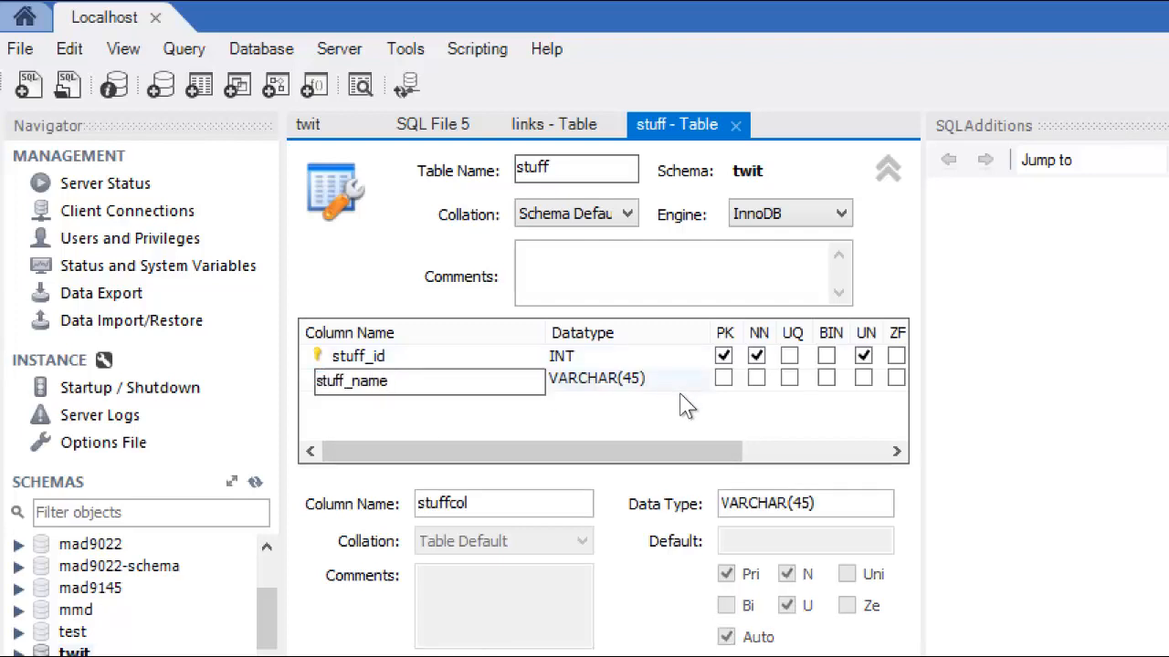
click(667, 424)
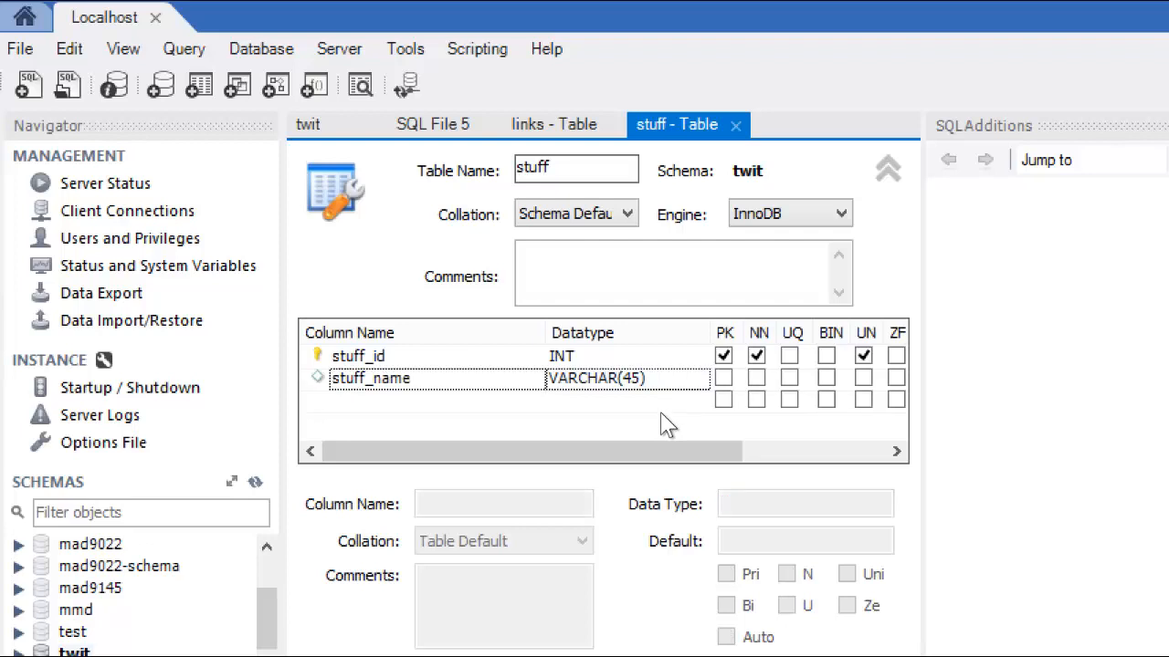
click(756, 379)
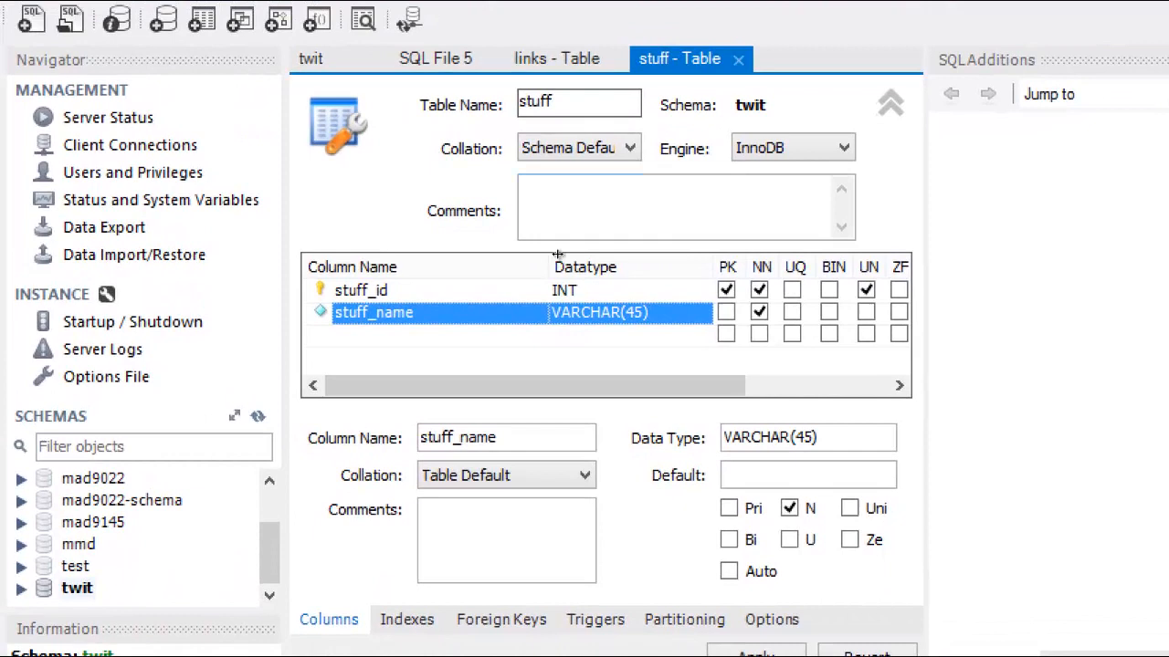
Add a foreign key named stuff_user_fk on stuff referencing the twit users table
click(509, 627)
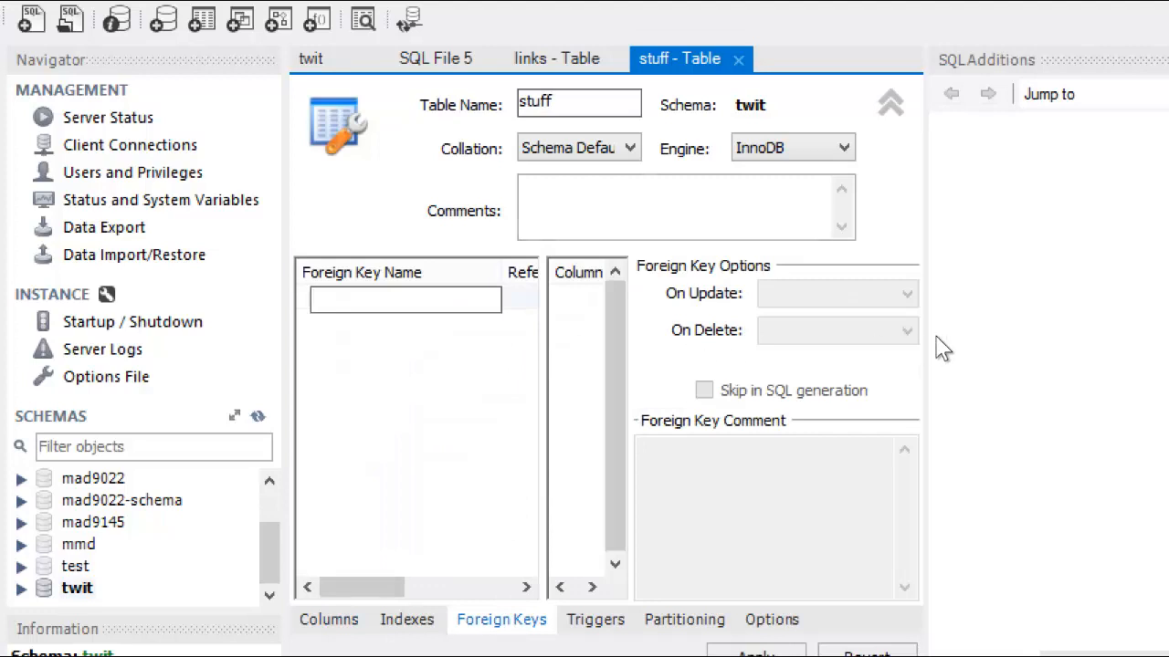
drag(926, 343, 1167, 340)
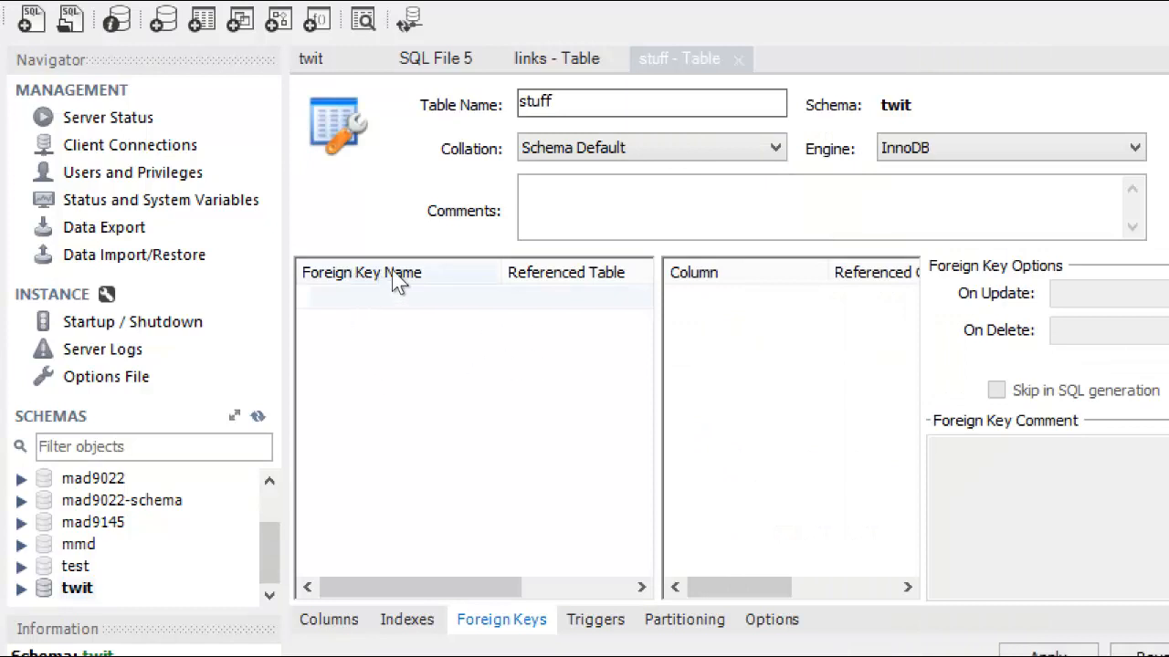
click(363, 292)
click(363, 292)
text(stuff_user_fk)
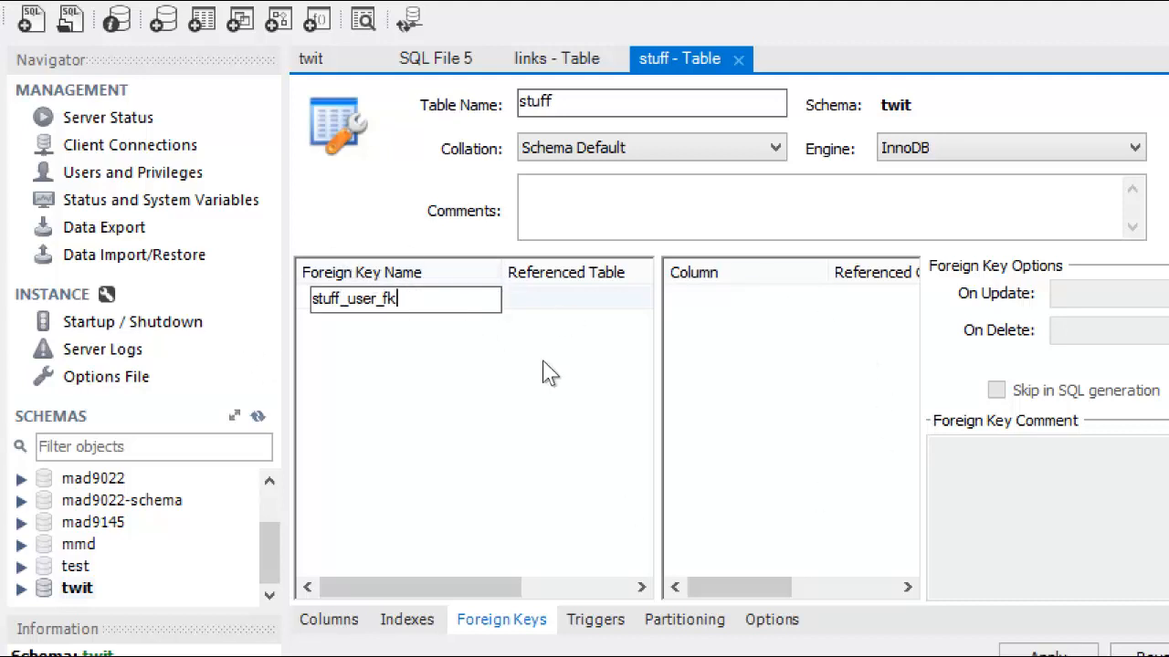
click(562, 416)
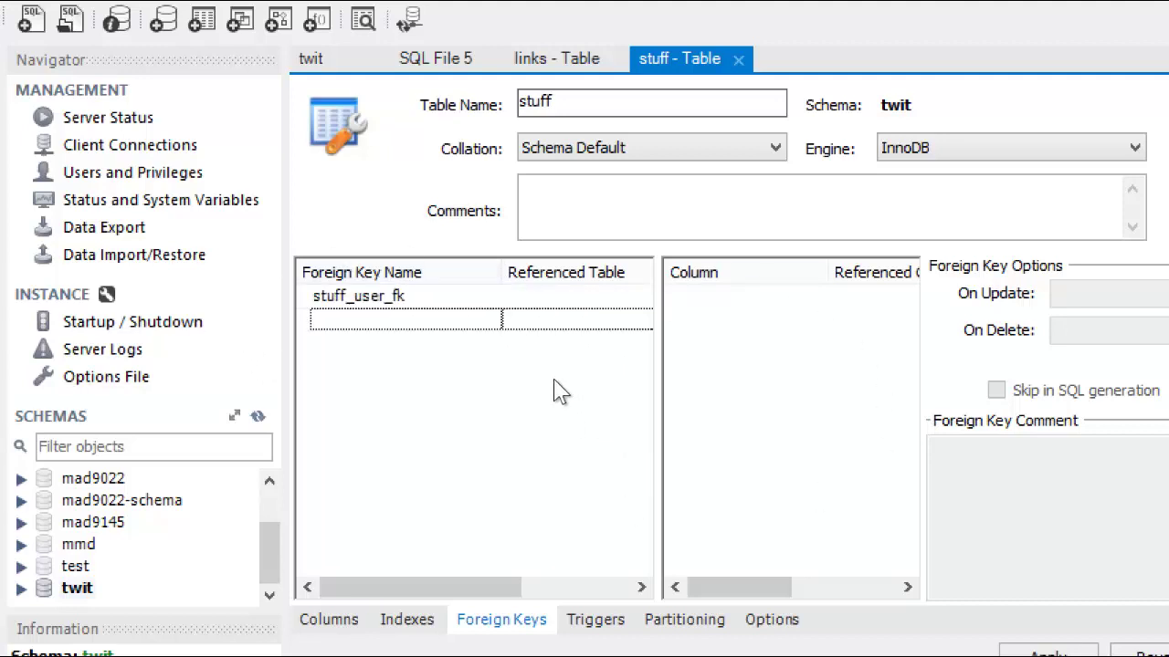
click(548, 297)
click(548, 300)
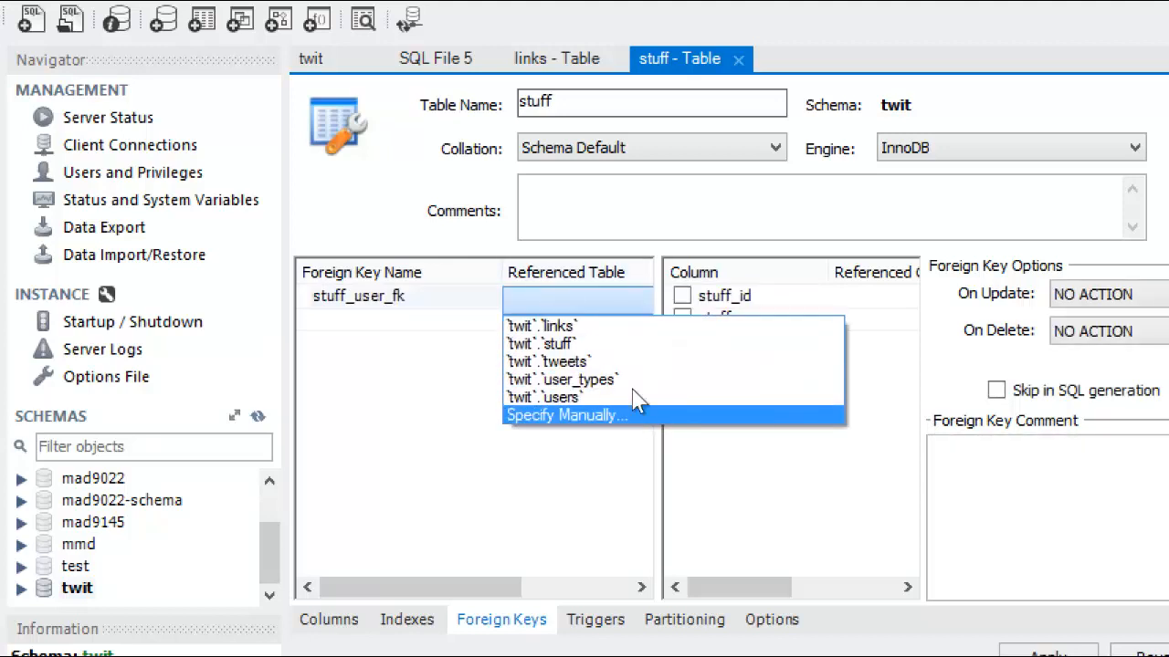
click(598, 399)
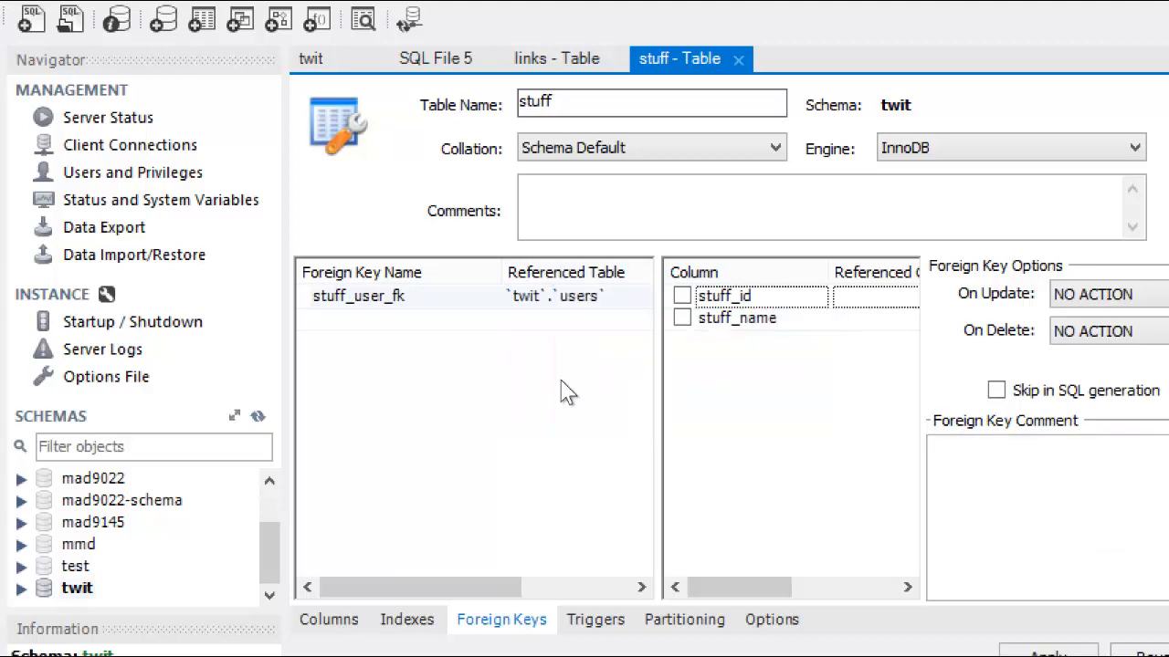
Map stuff_id to user_id with On Update CASCADE and On Delete RESTRICT
click(683, 295)
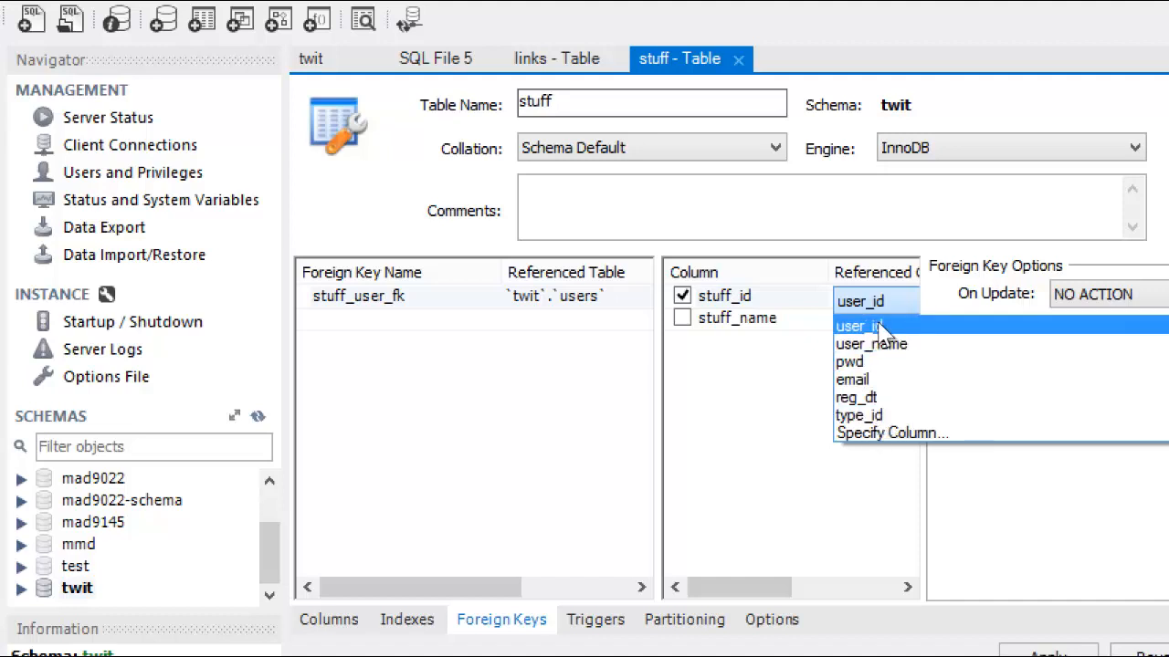
click(881, 328)
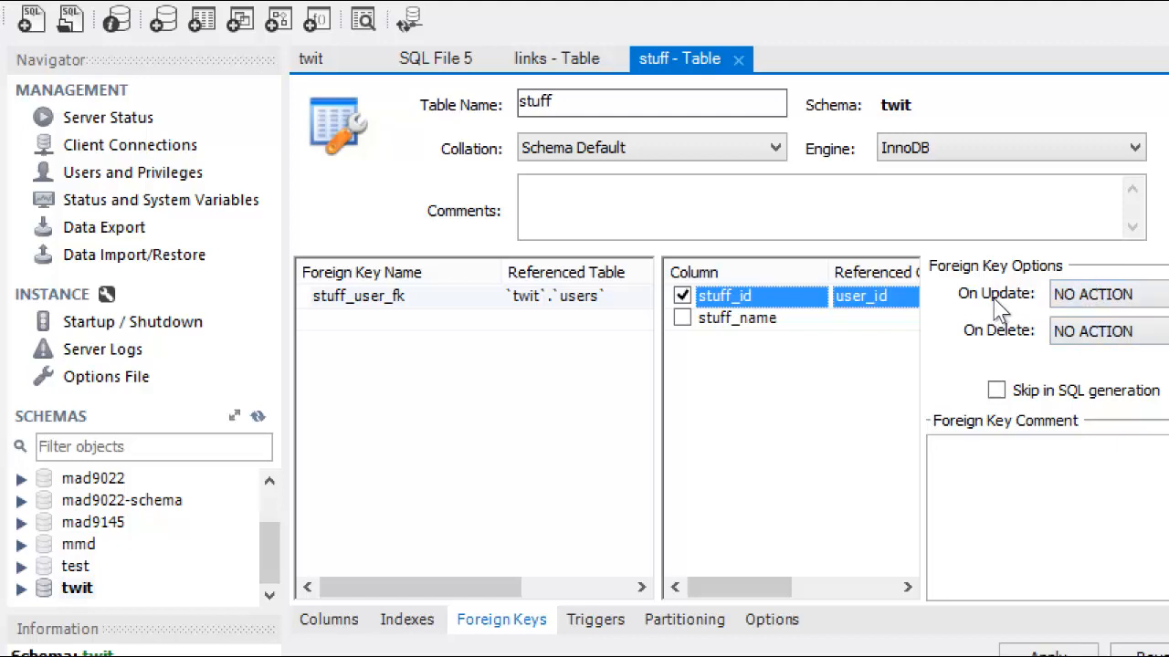
click(1104, 293)
click(1109, 340)
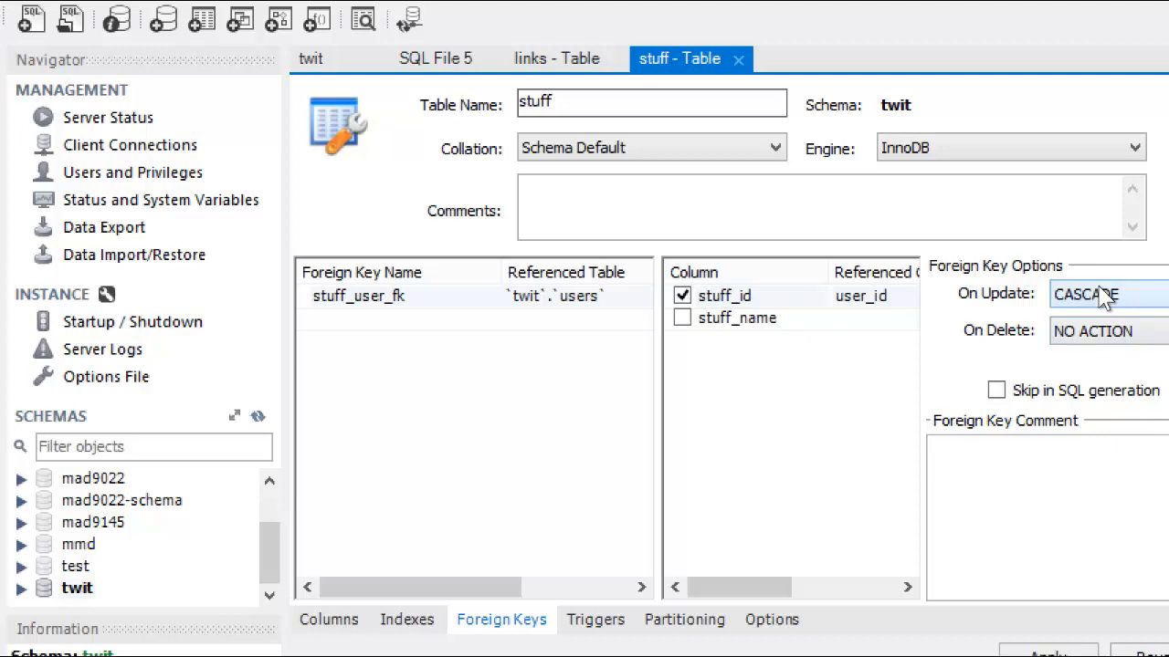
click(1096, 332)
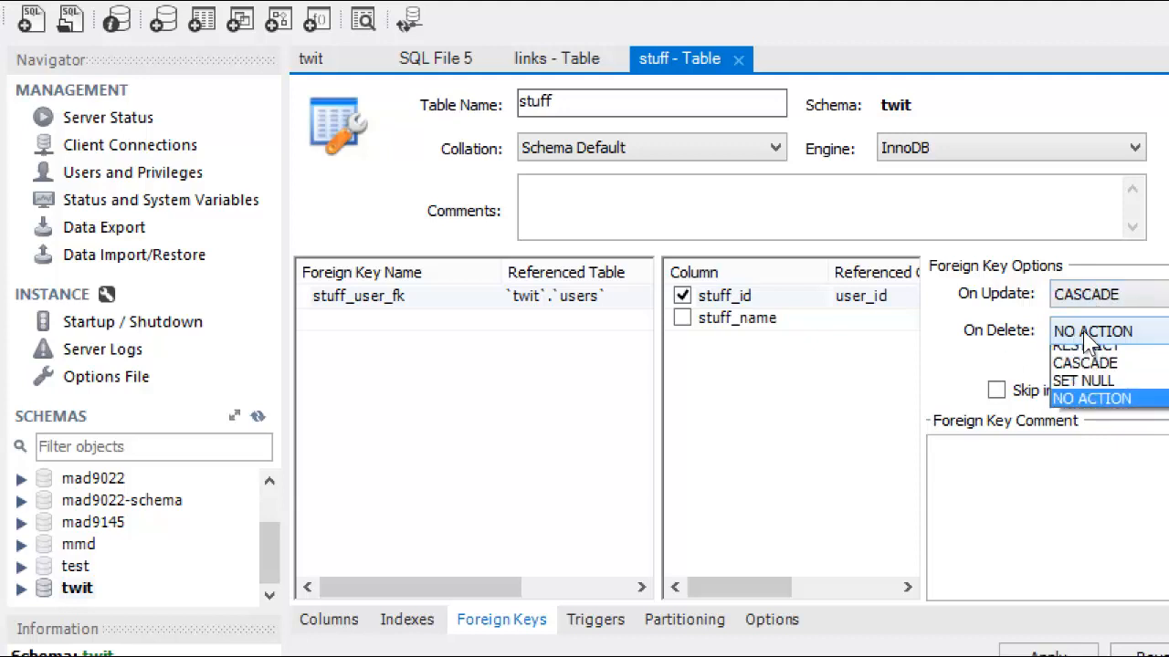
click(1098, 358)
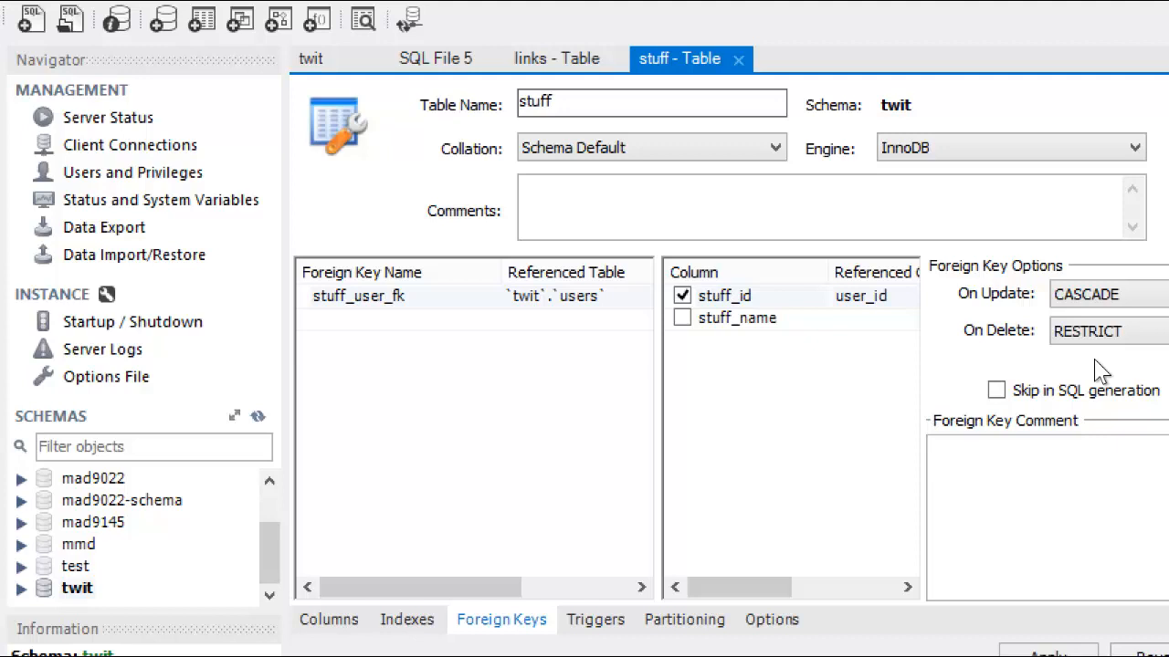
Close the stuff table editor choosing Don't Save, returning to the links table editor
click(682, 296)
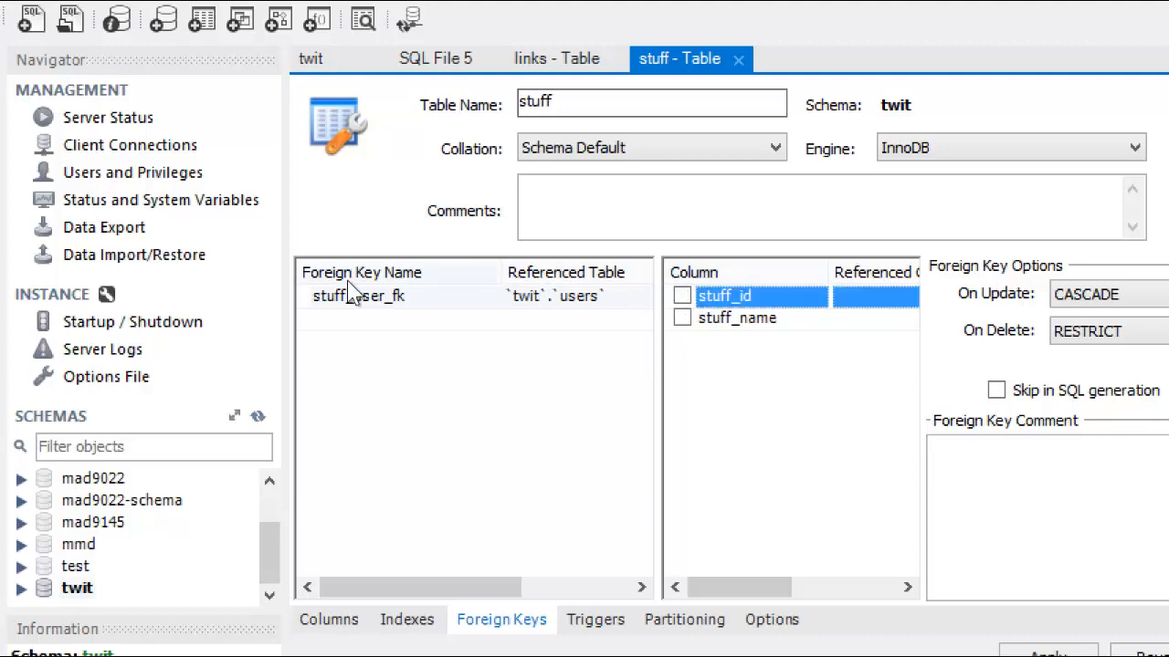
click(571, 438)
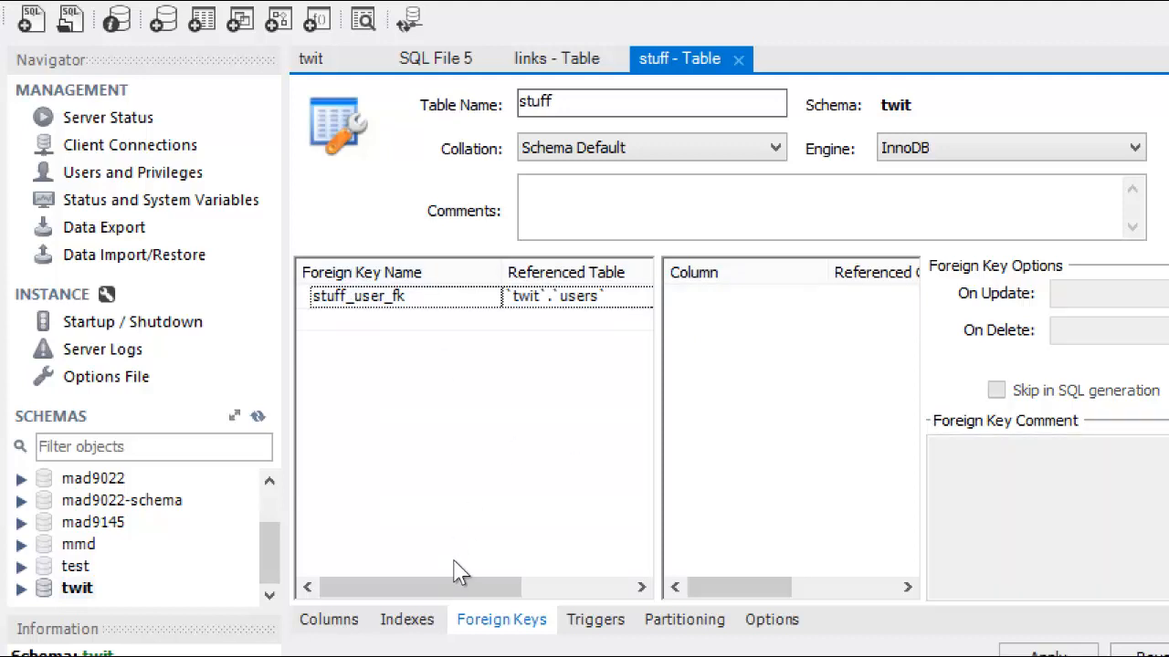
click(1152, 653)
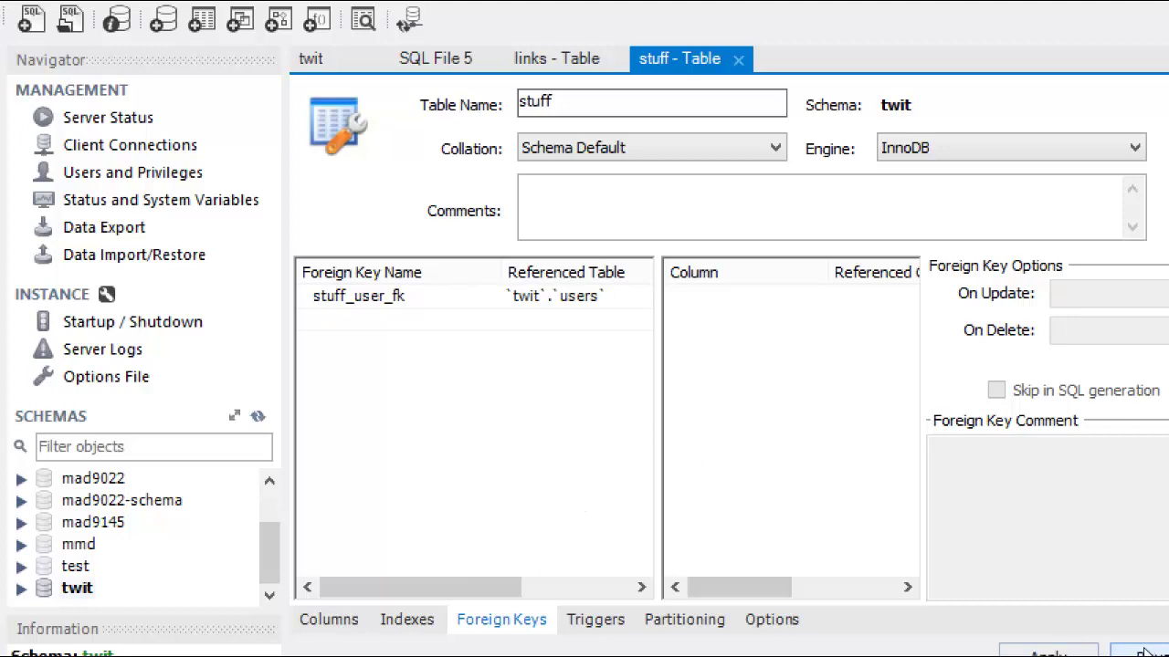
click(738, 59)
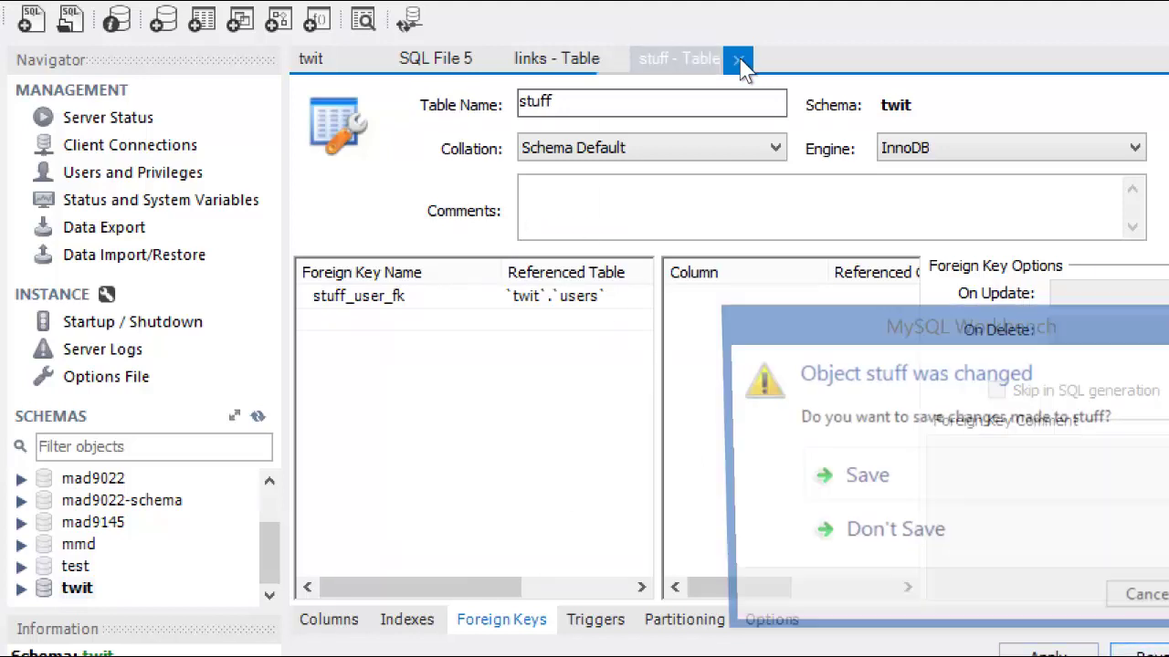
click(899, 535)
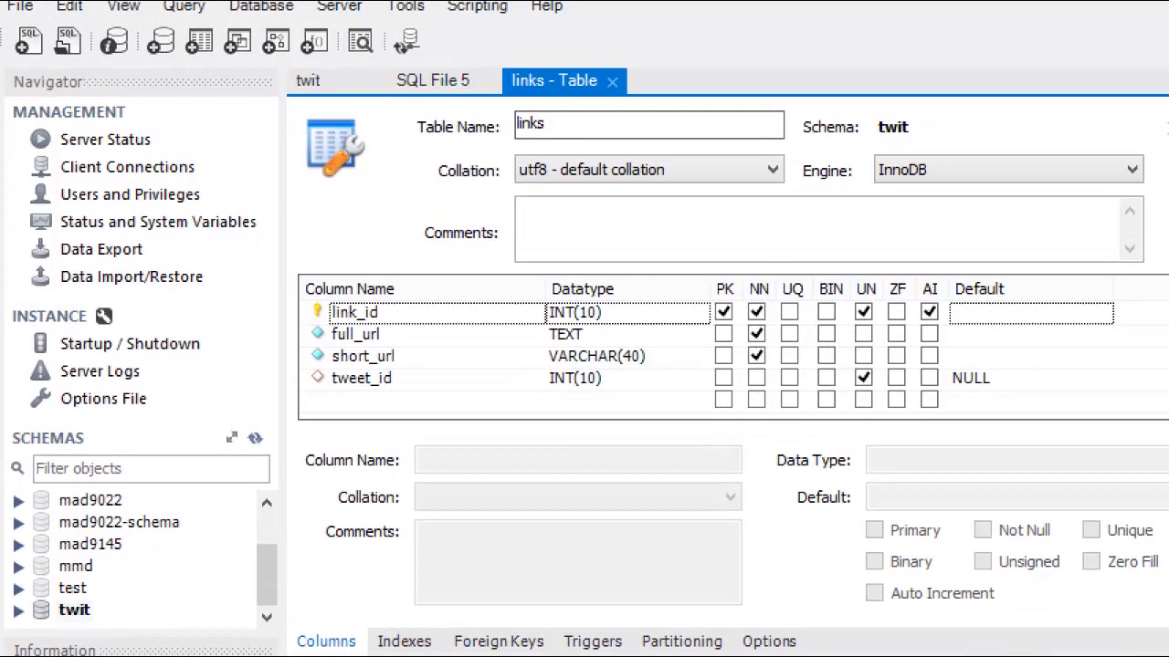
Launch Database > Reverse Engineer and fit the wizard window on screen with the Localhost connection
click(267, 17)
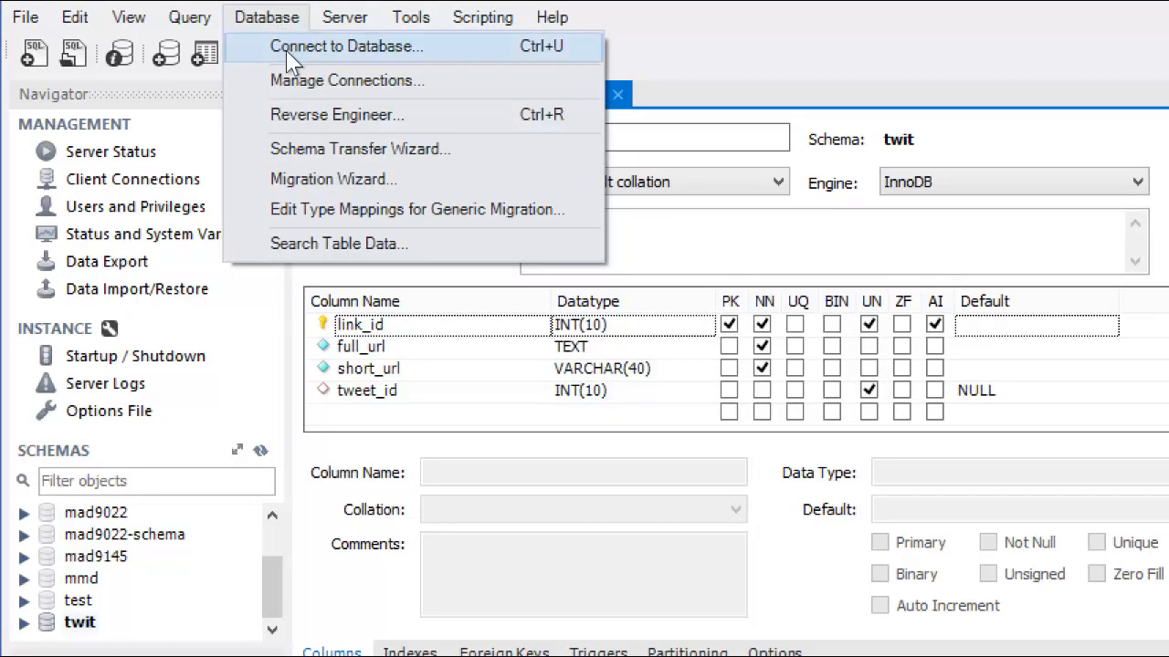
click(328, 118)
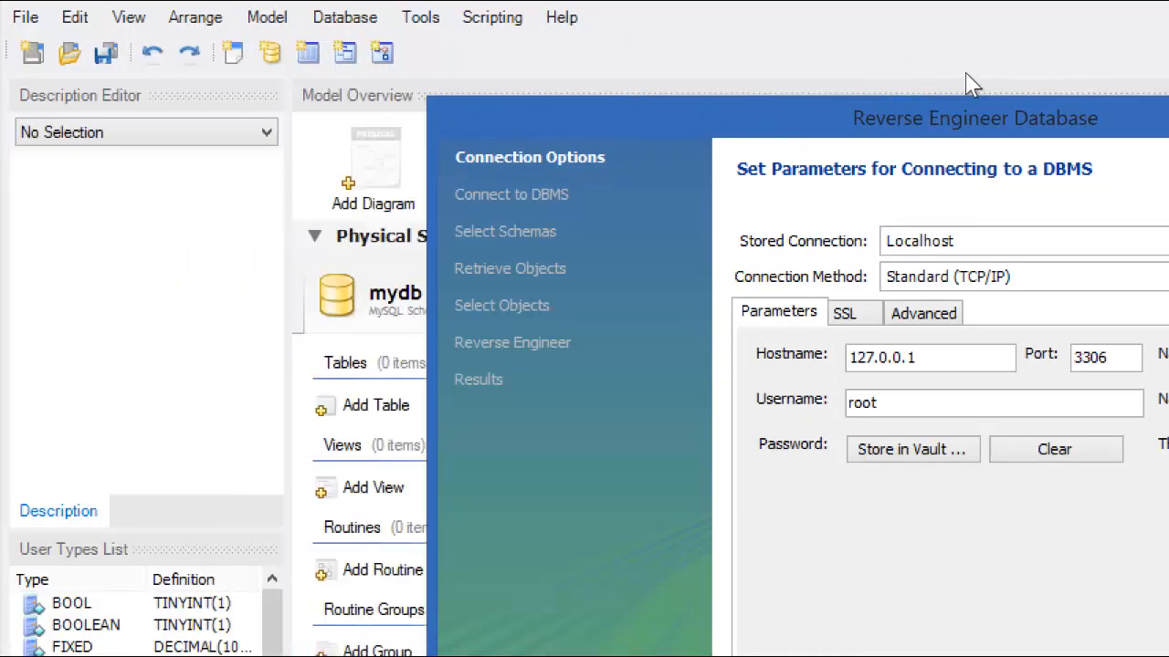
mouse_move(907, 123)
mouse_down()
mouse_move(566, 23)
mouse_move(562, 37)
mouse_up()
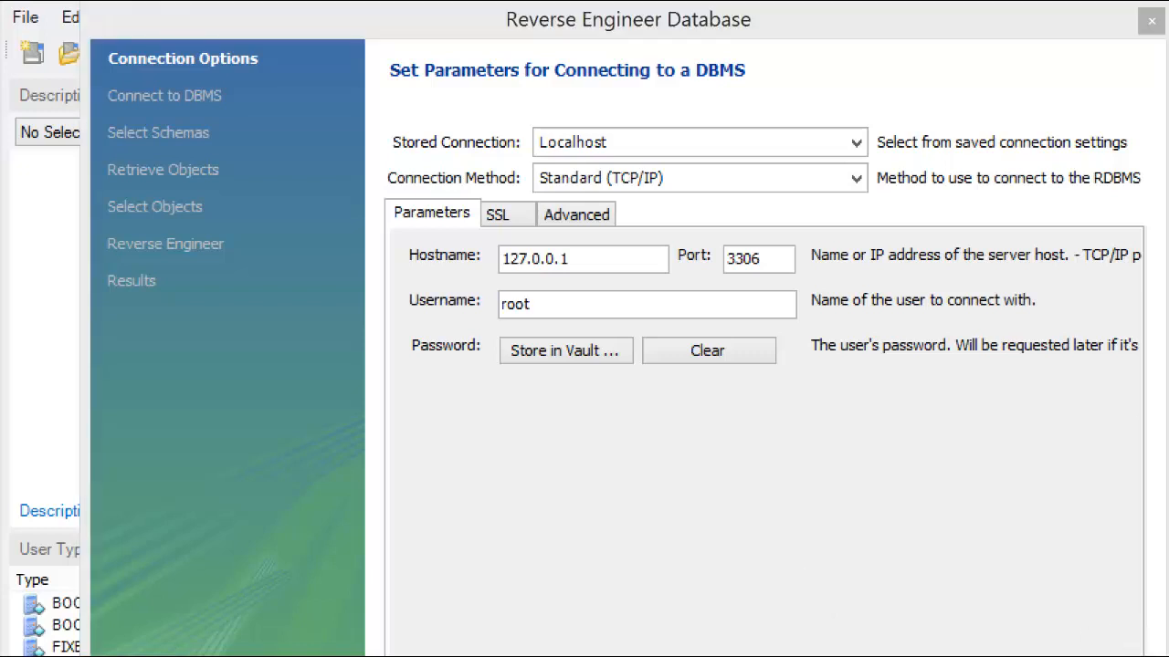
drag(1164, 656, 1118, 630)
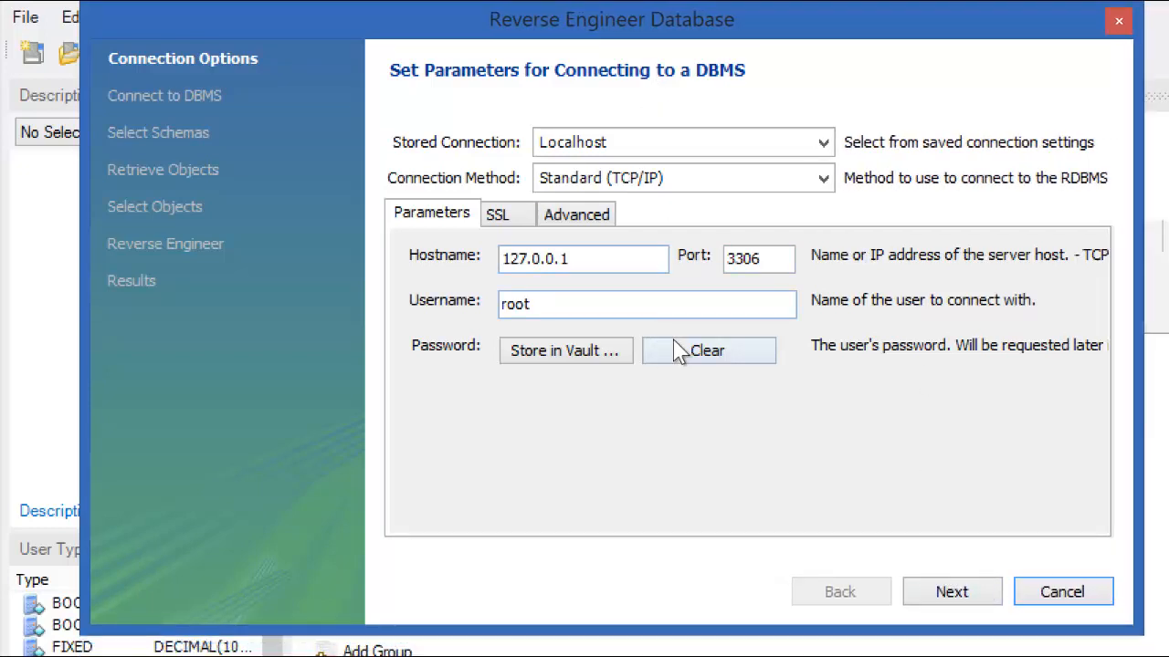
Connect, fetch schemas and select twit for import in the wizard
click(951, 591)
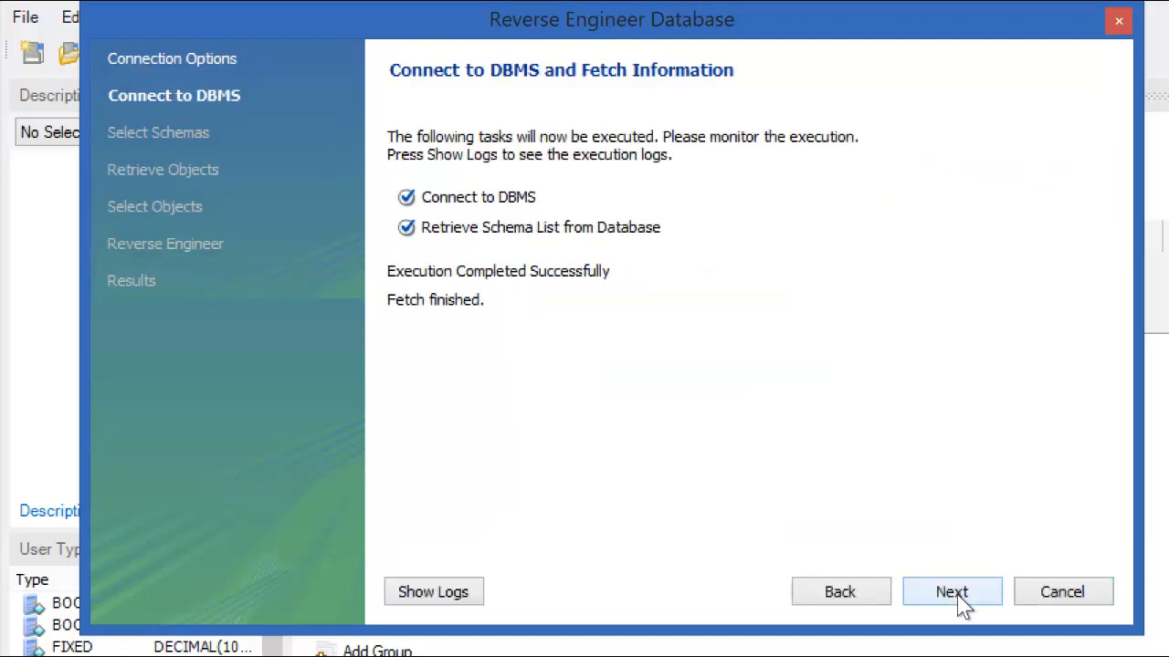
click(952, 591)
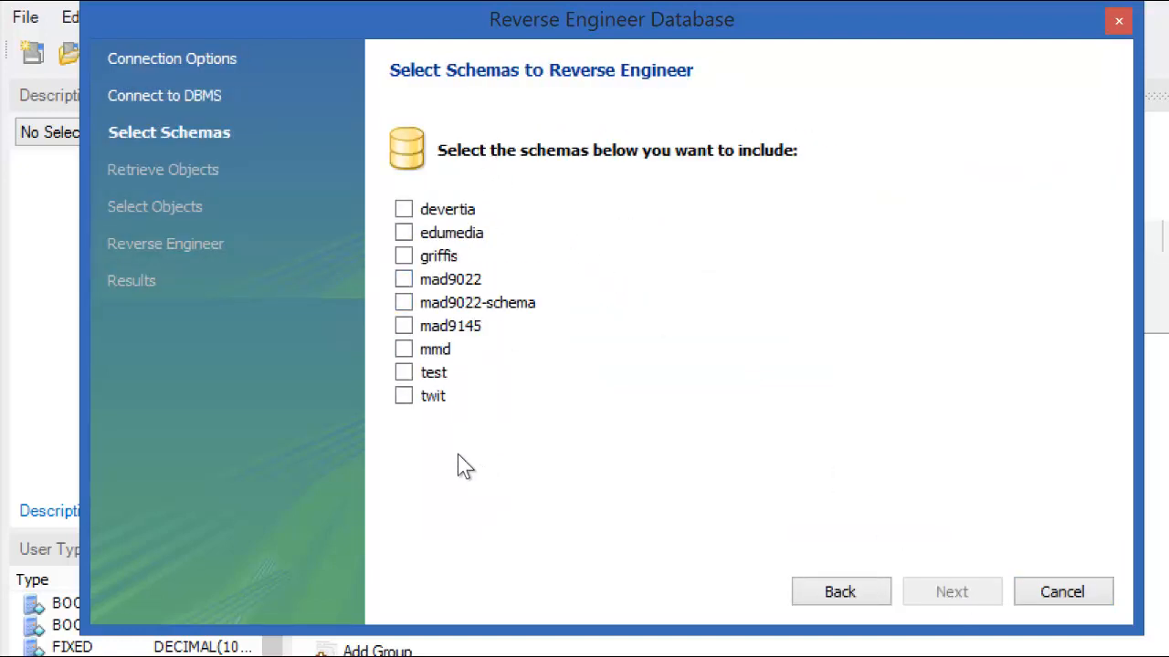
click(403, 396)
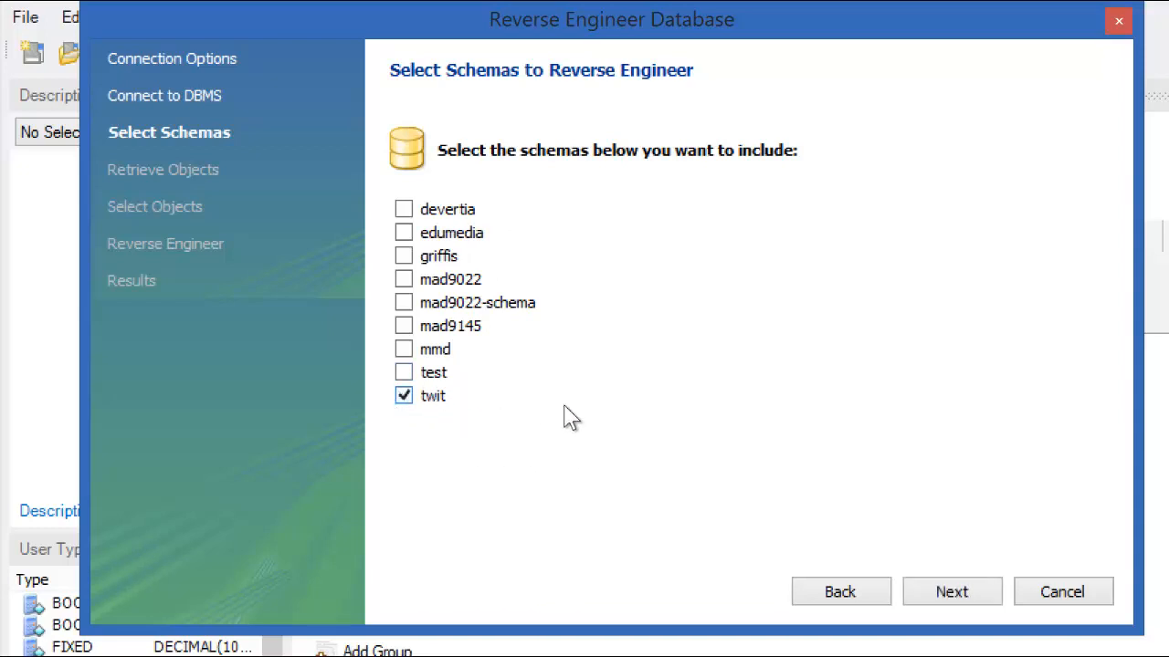
click(955, 591)
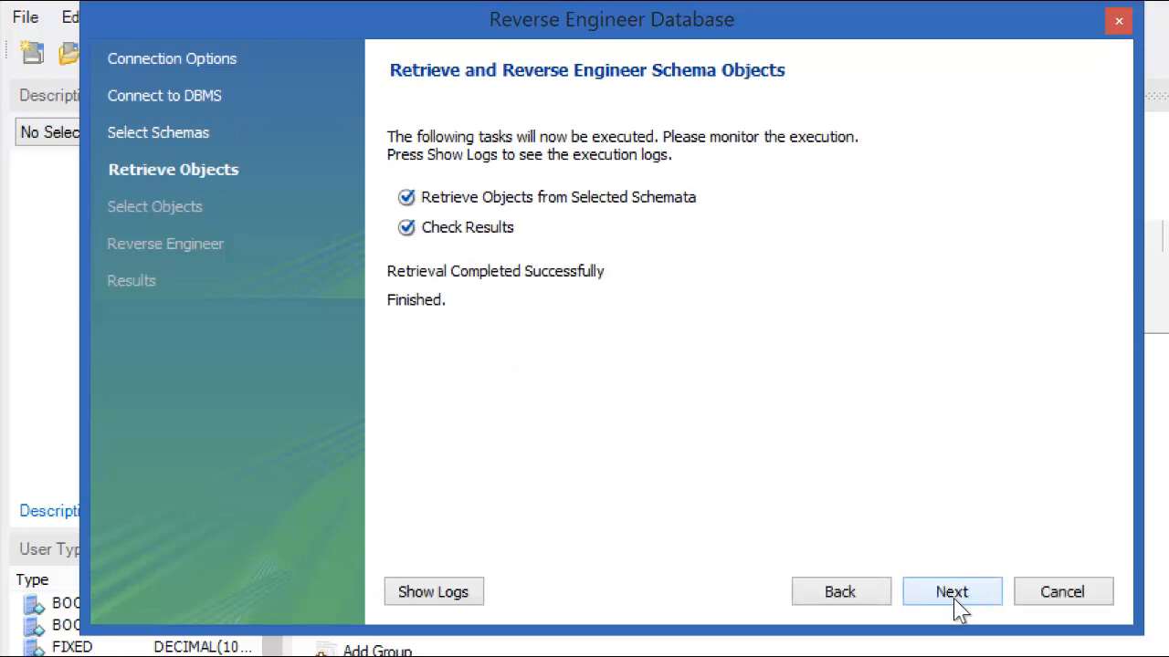
click(957, 598)
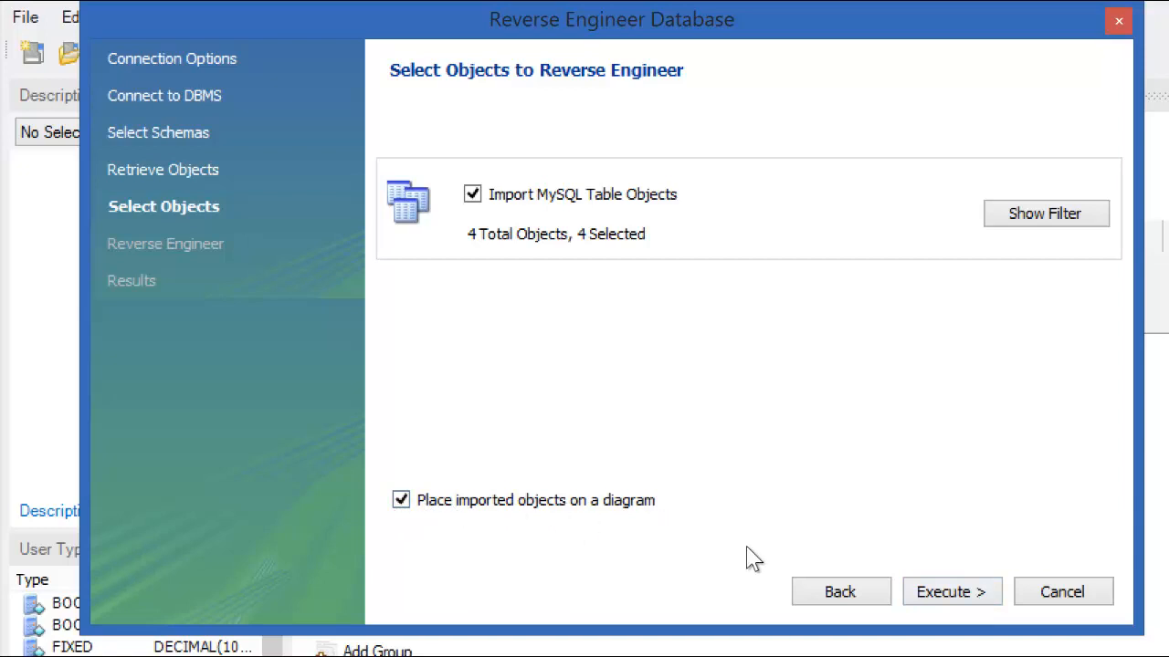
Execute the reverse engineering of twit's four tables and finish, placing them on a diagram
click(951, 592)
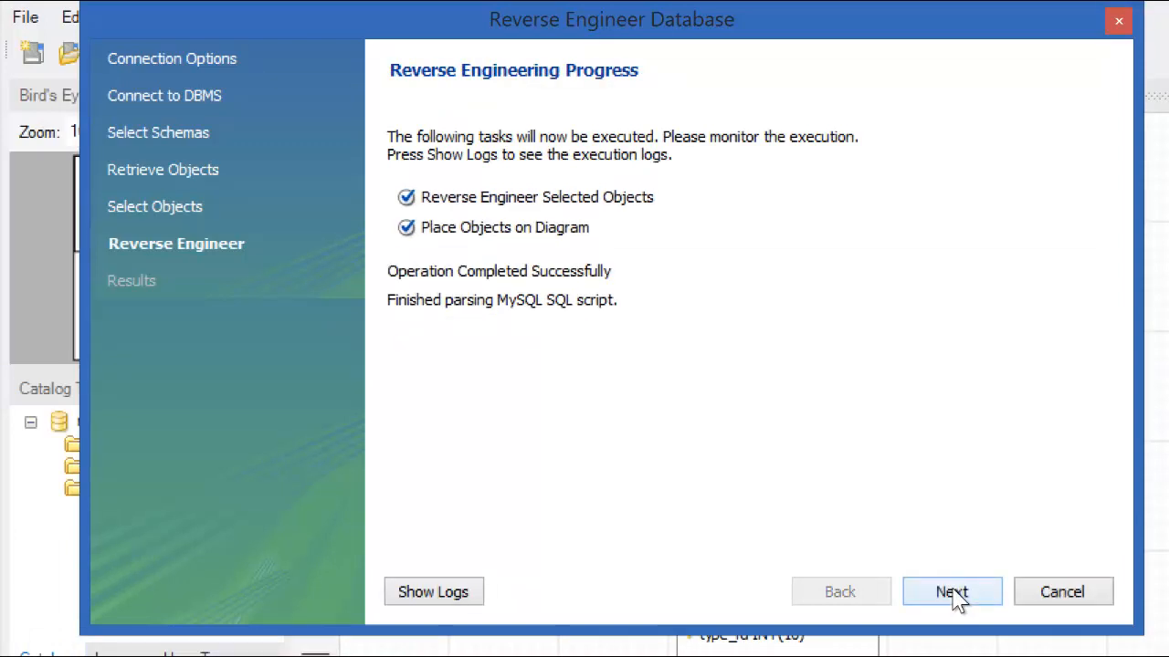
click(952, 591)
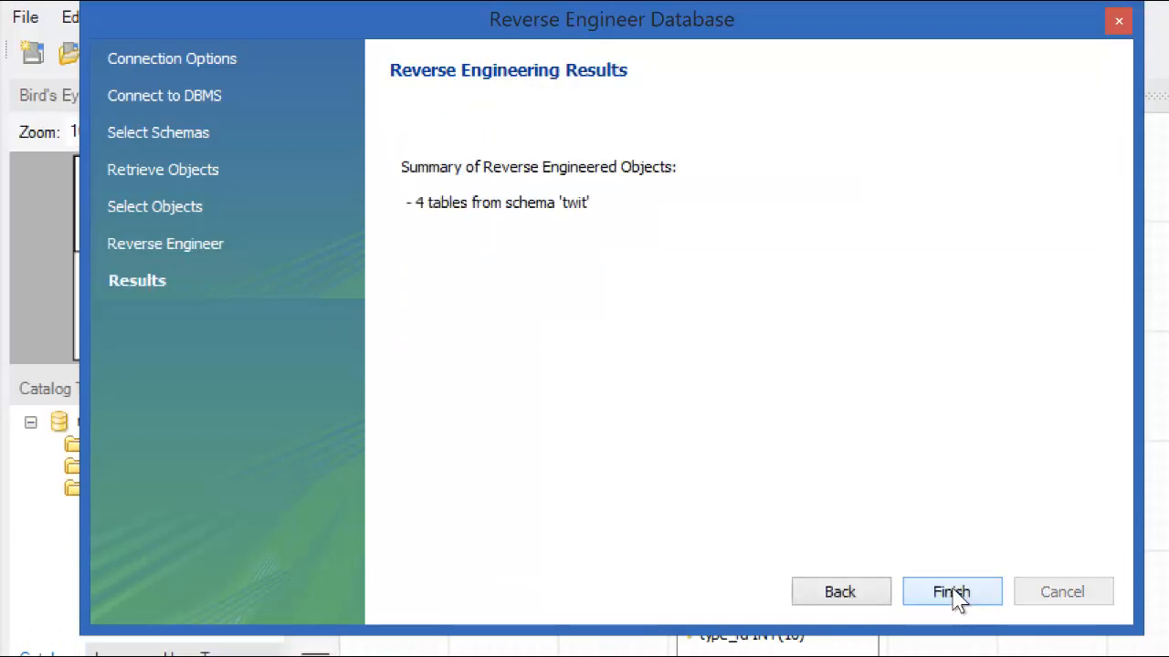
click(952, 591)
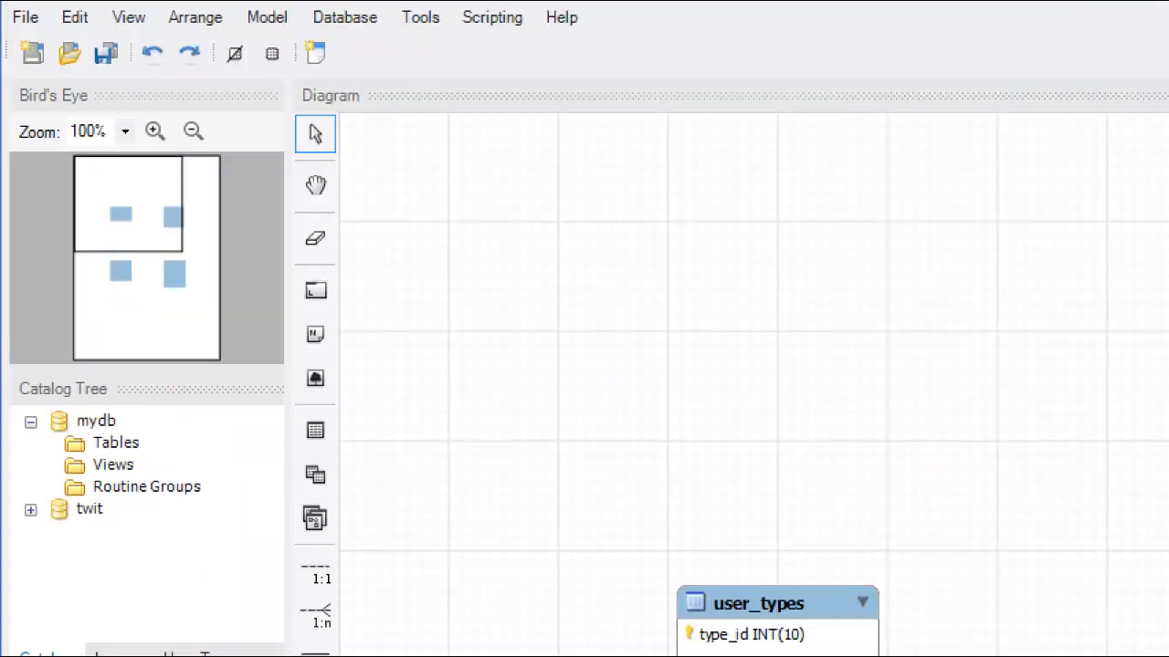
scroll(731, 365, down, 5)
scroll(730, 365, down, 5)
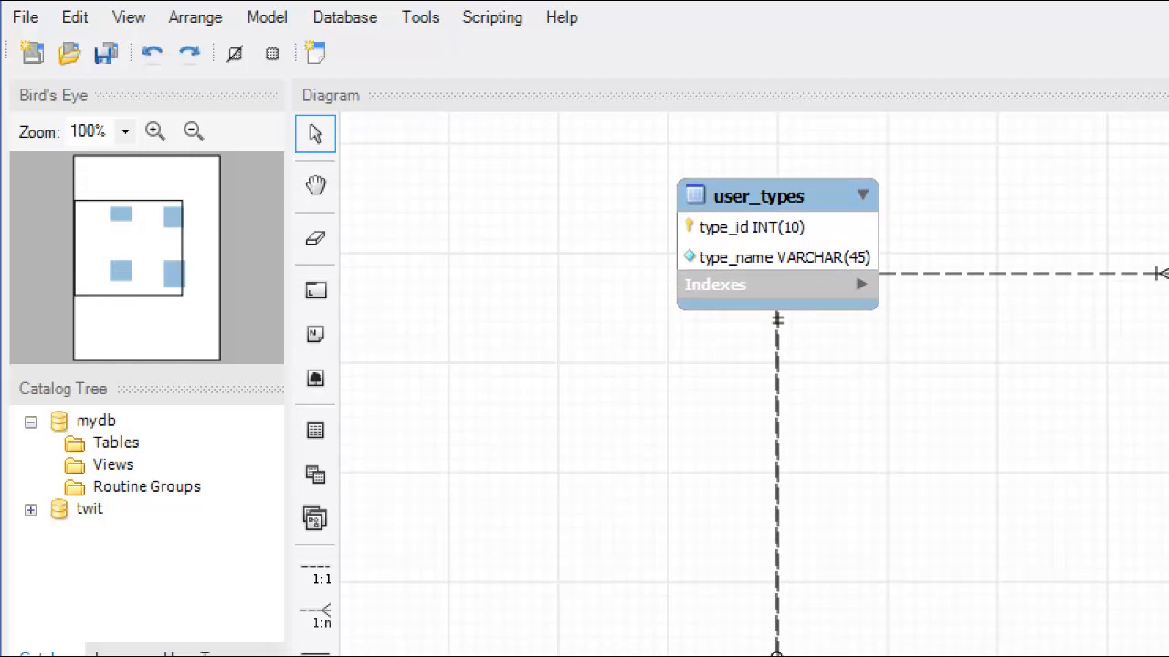
scroll(730, 365, right, 5)
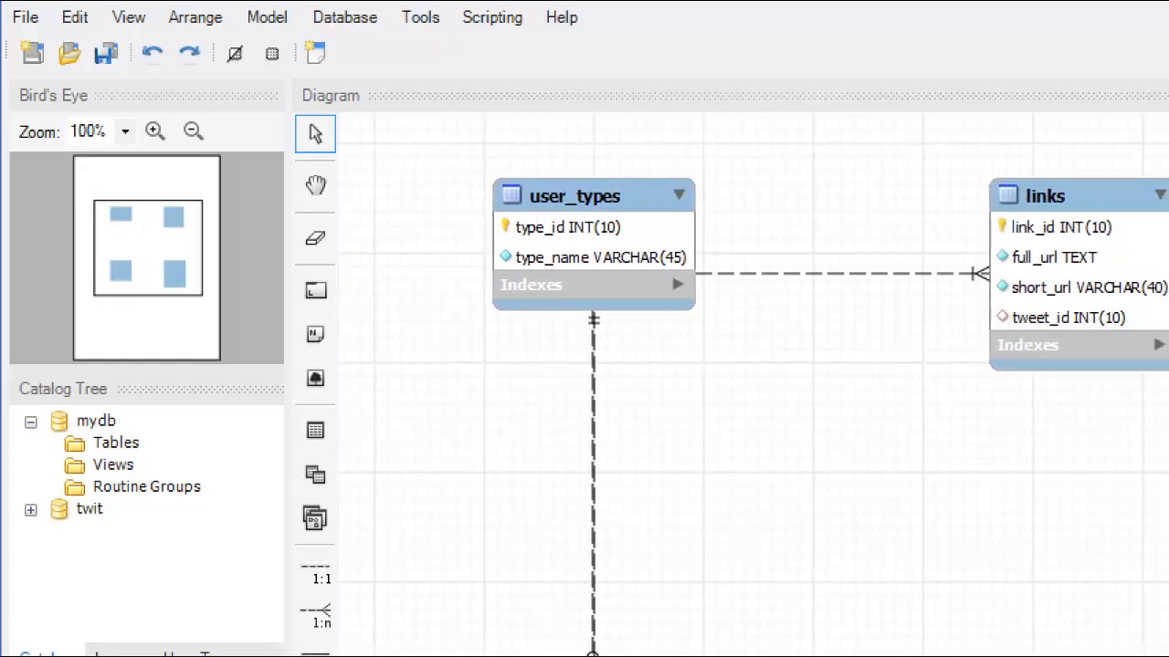
Drag user_types and users to the left column and links above tweets on the right
click(593, 548)
drag(694, 639, 775, 402)
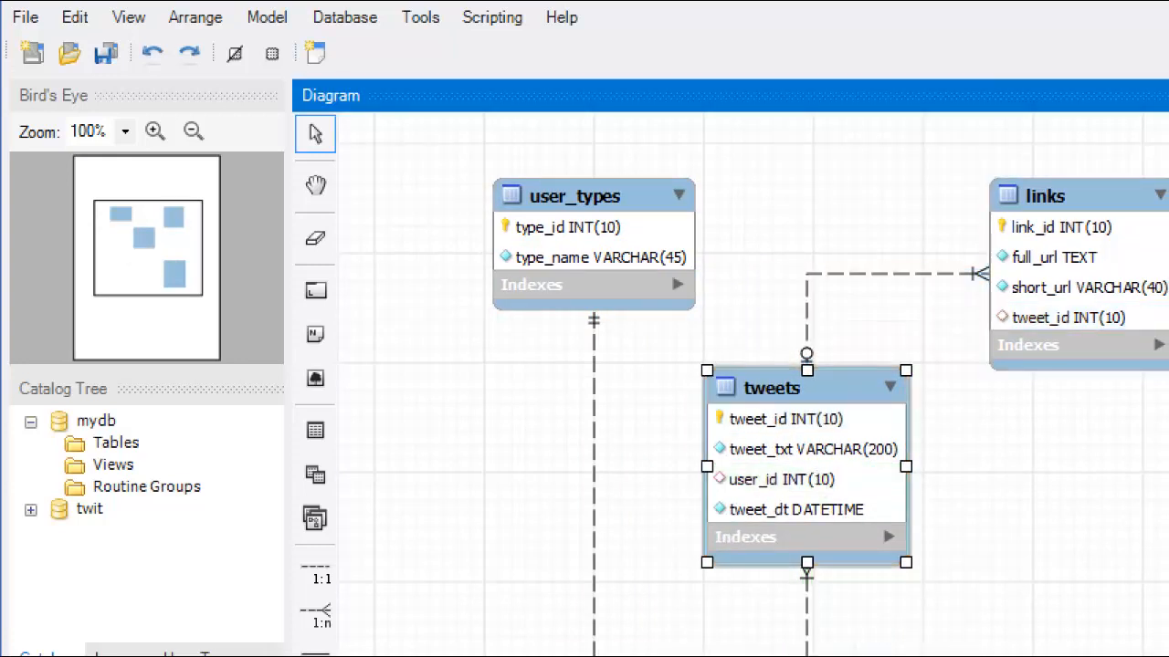
mouse_move(931, 639)
mouse_down()
mouse_move(652, 626)
mouse_move(485, 429)
mouse_move(487, 405)
mouse_up()
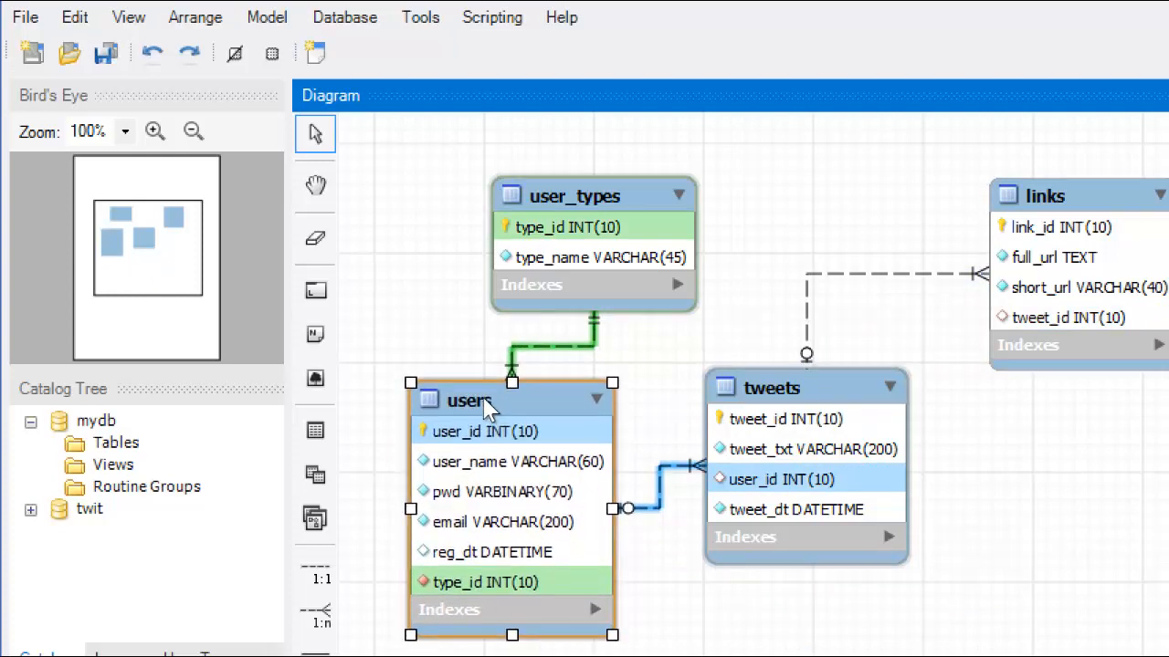
drag(560, 195, 493, 159)
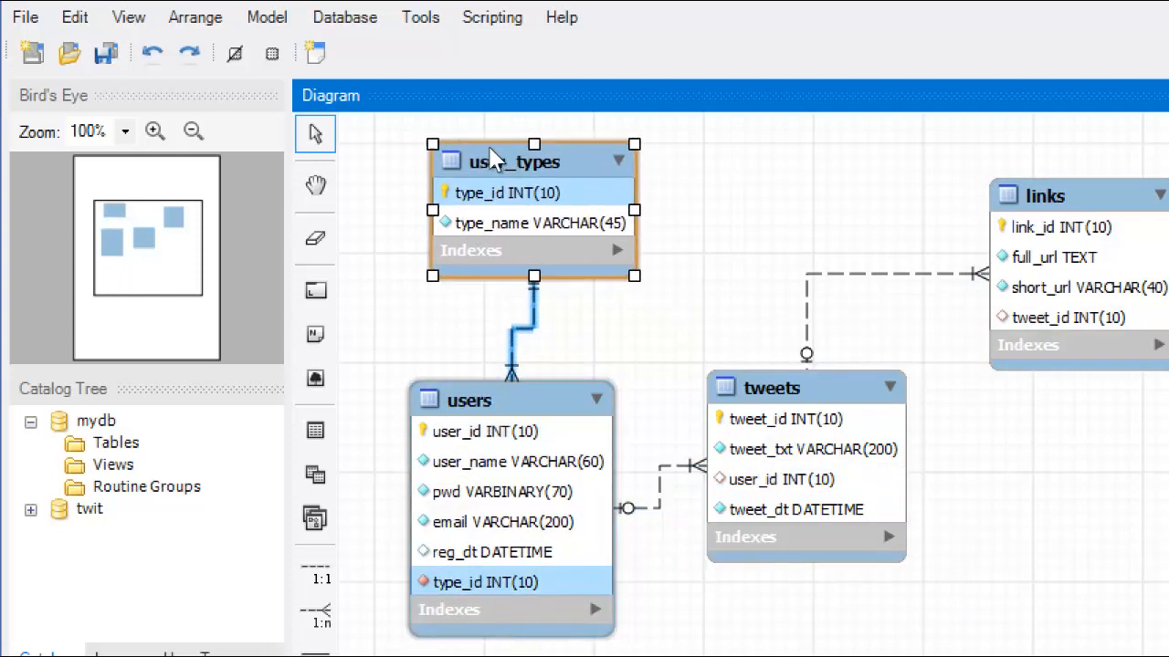
click(818, 398)
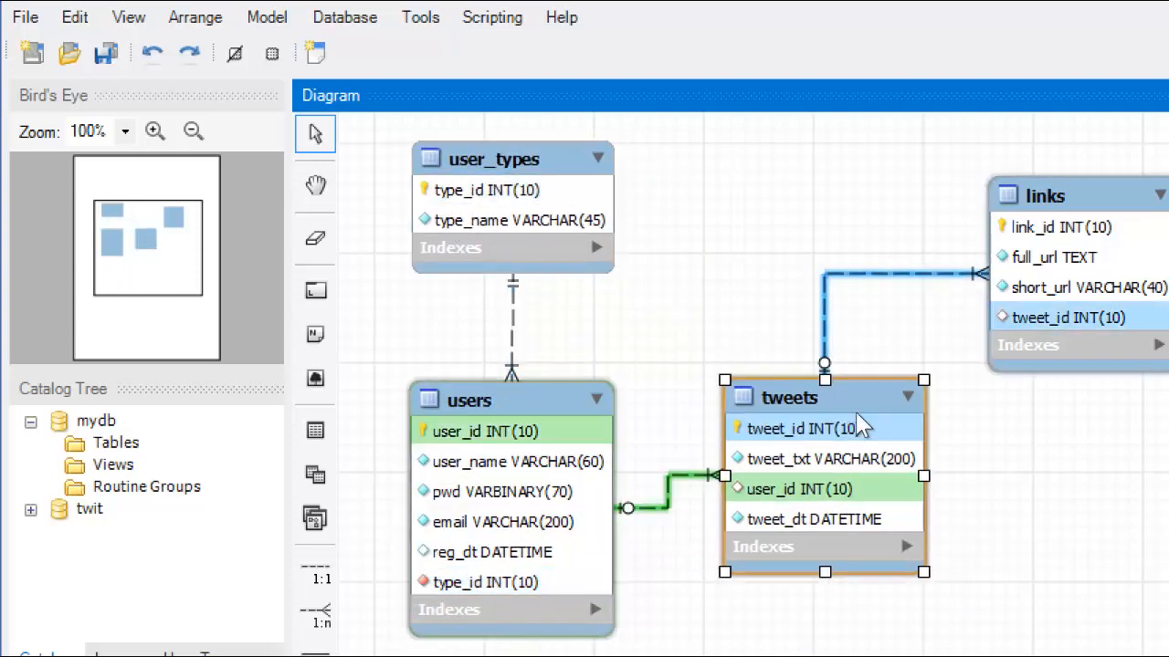
drag(819, 398, 921, 455)
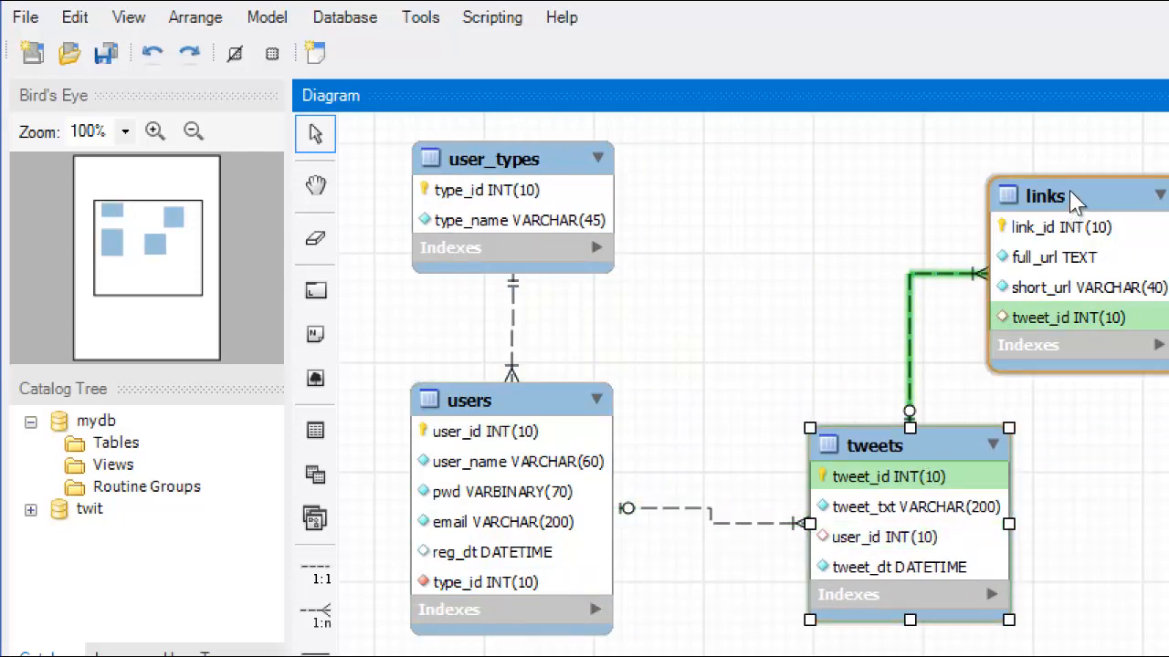
drag(1075, 203, 790, 167)
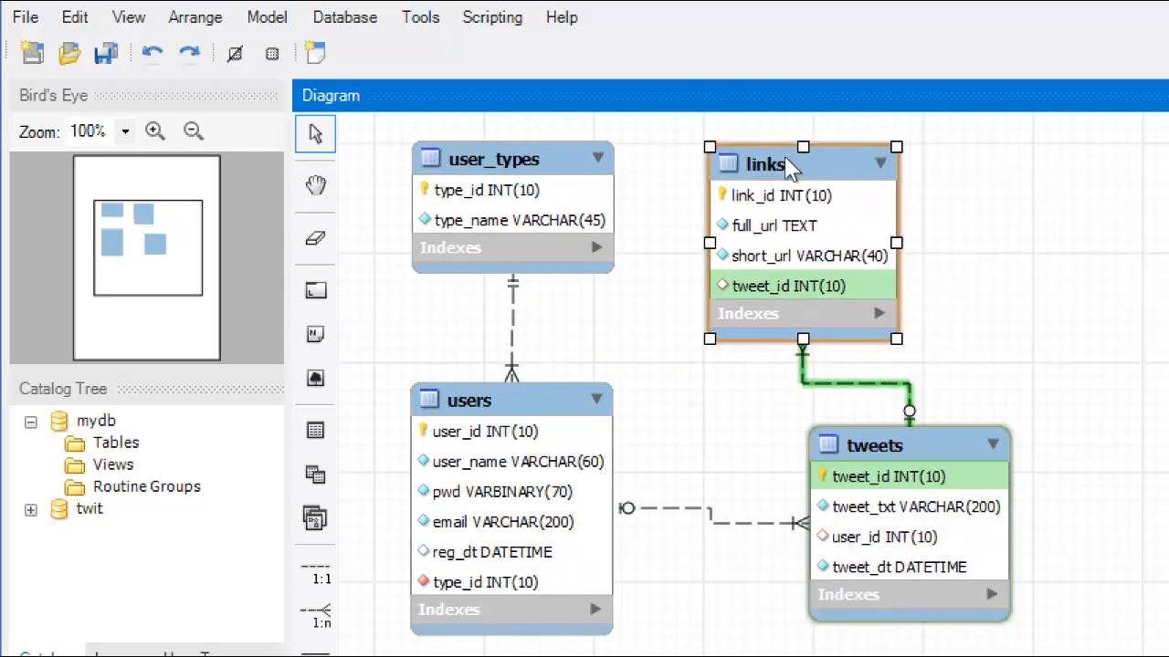
Nudge users upward and pull tweets closer to tighten the two-by-two layout
click(525, 420)
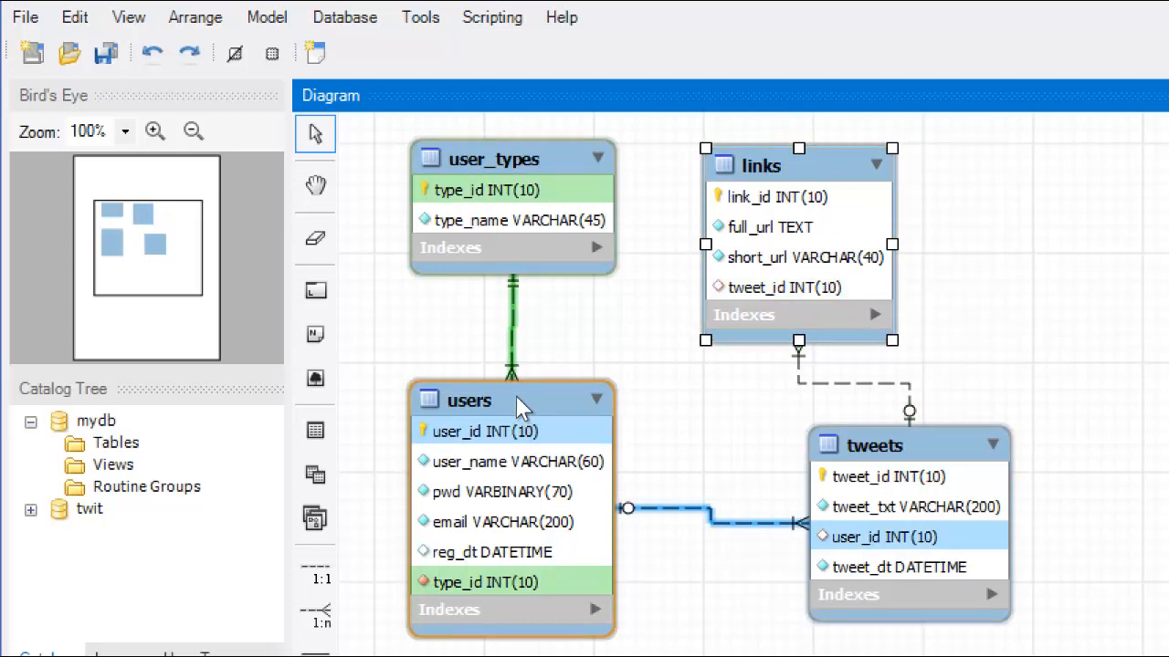
drag(516, 400, 522, 387)
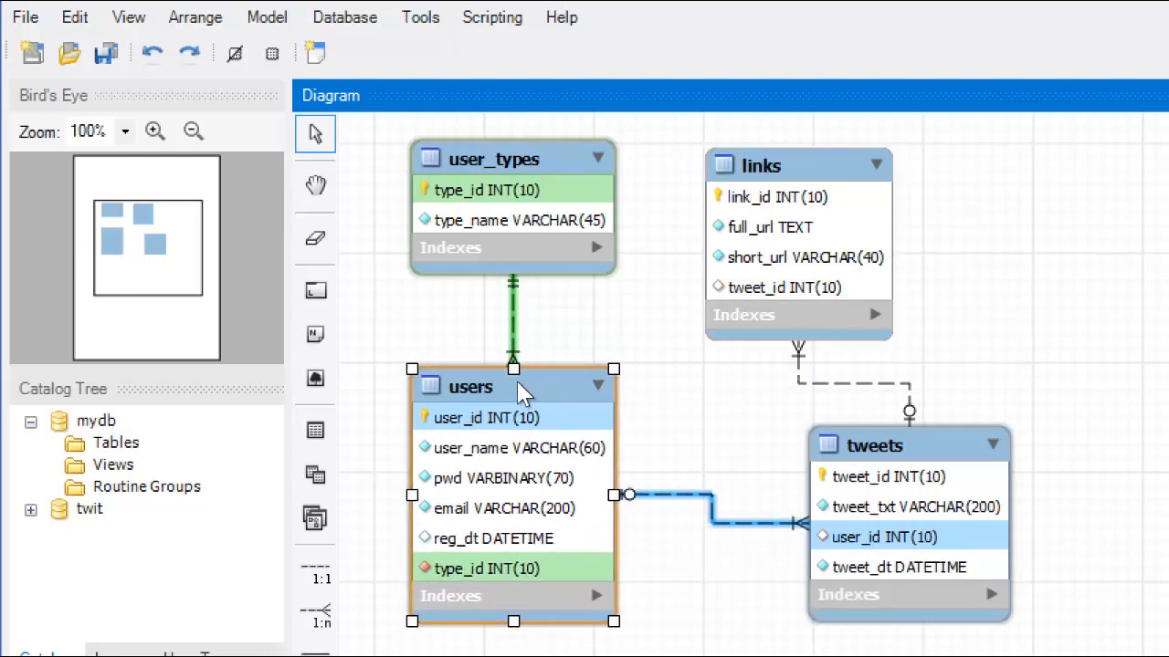
mouse_move(957, 454)
mouse_down()
mouse_move(877, 429)
mouse_move(870, 445)
mouse_up()
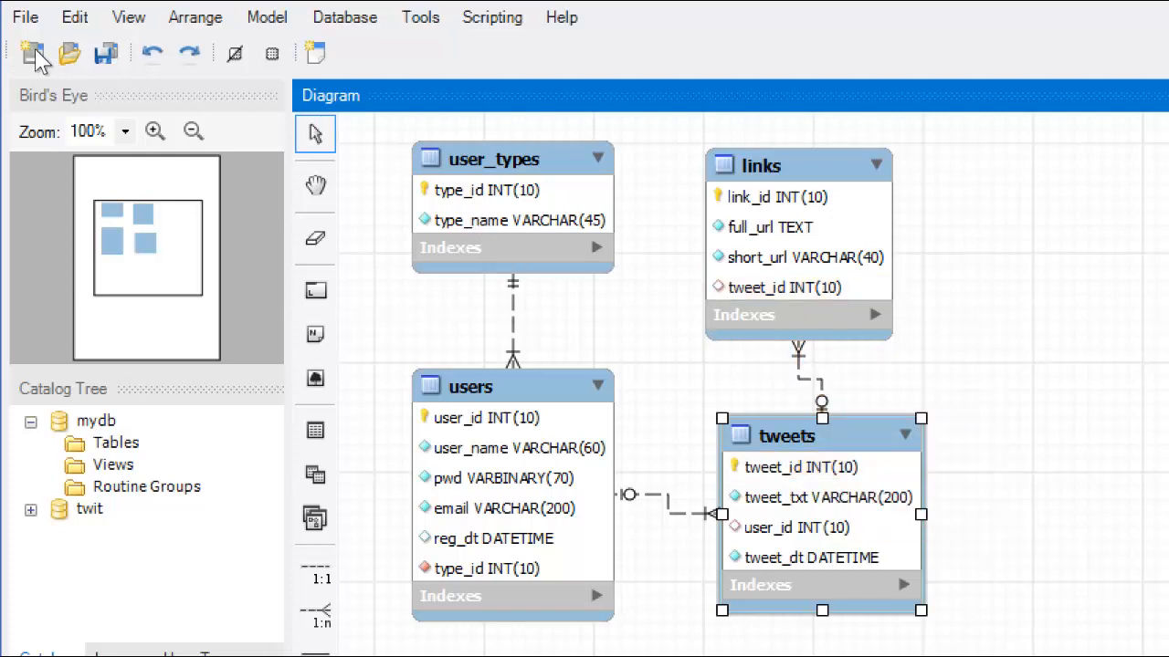
Save the model as new-sample.mwb in the client-projects folder via File > Save Model
click(26, 18)
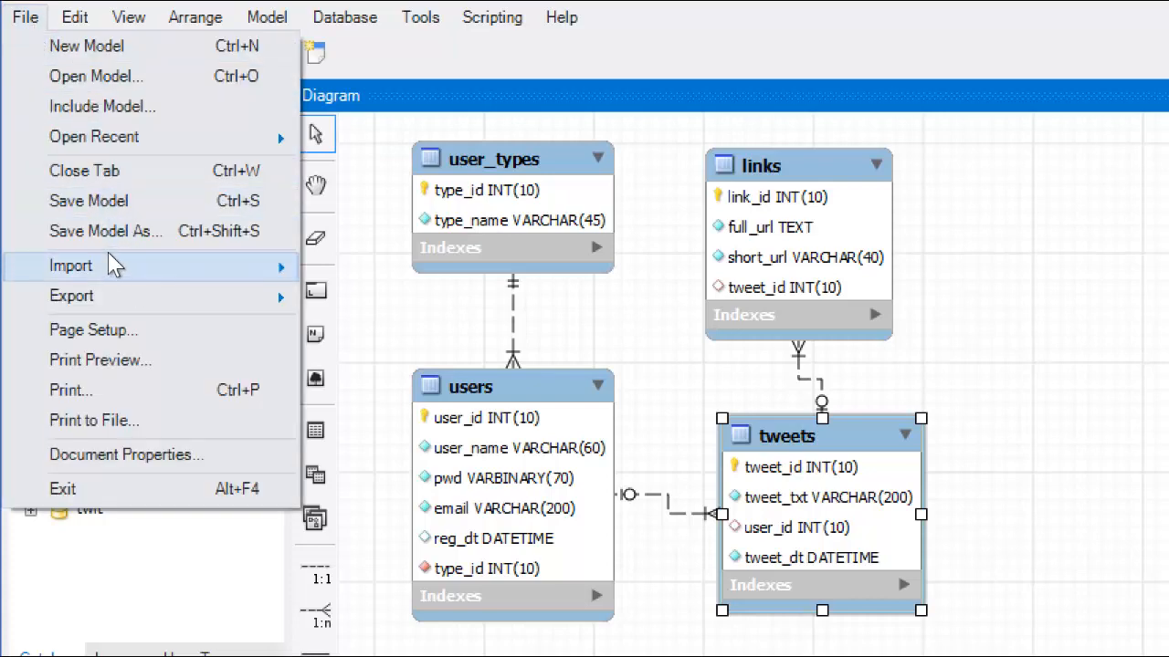
click(88, 200)
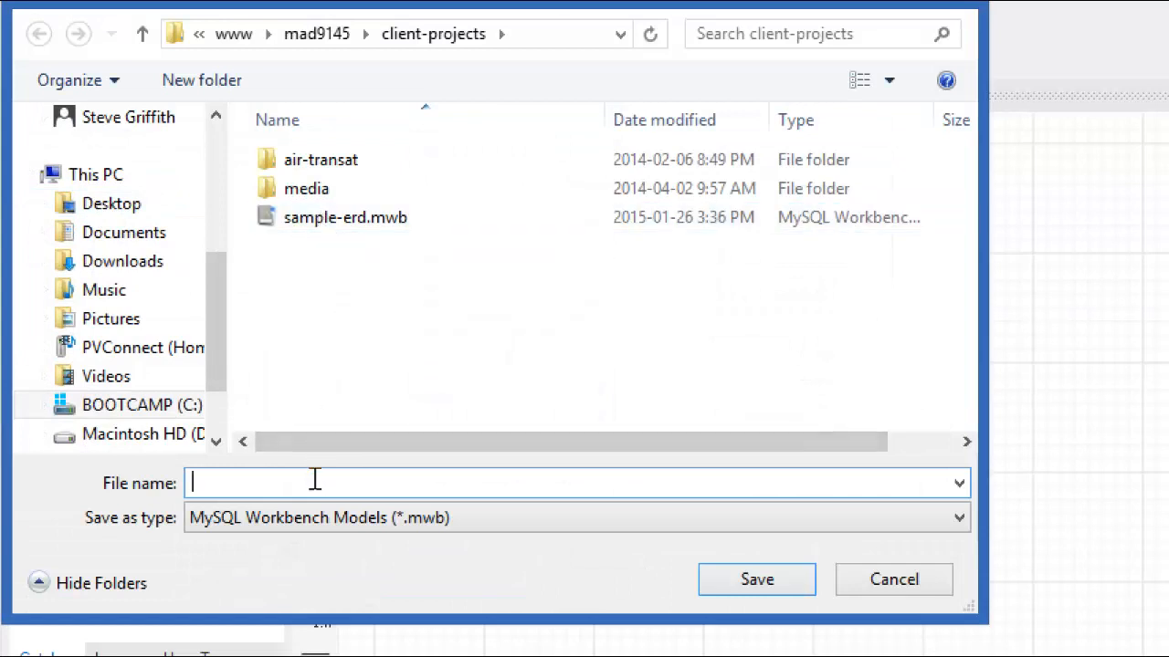
text(new-sample)
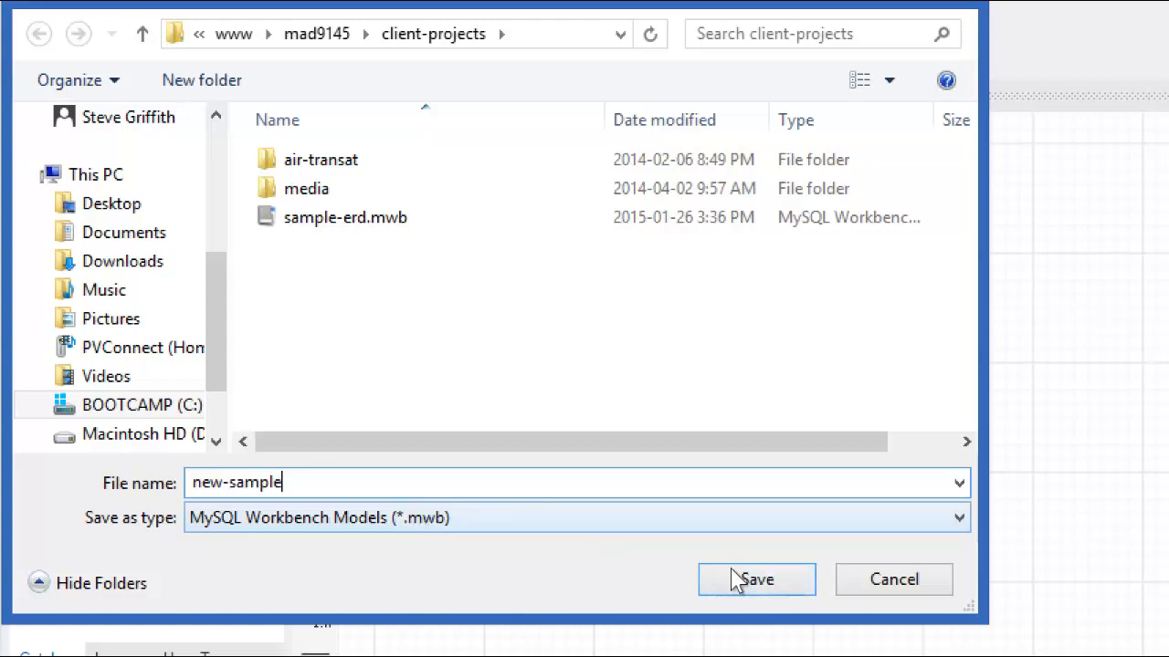
click(770, 580)
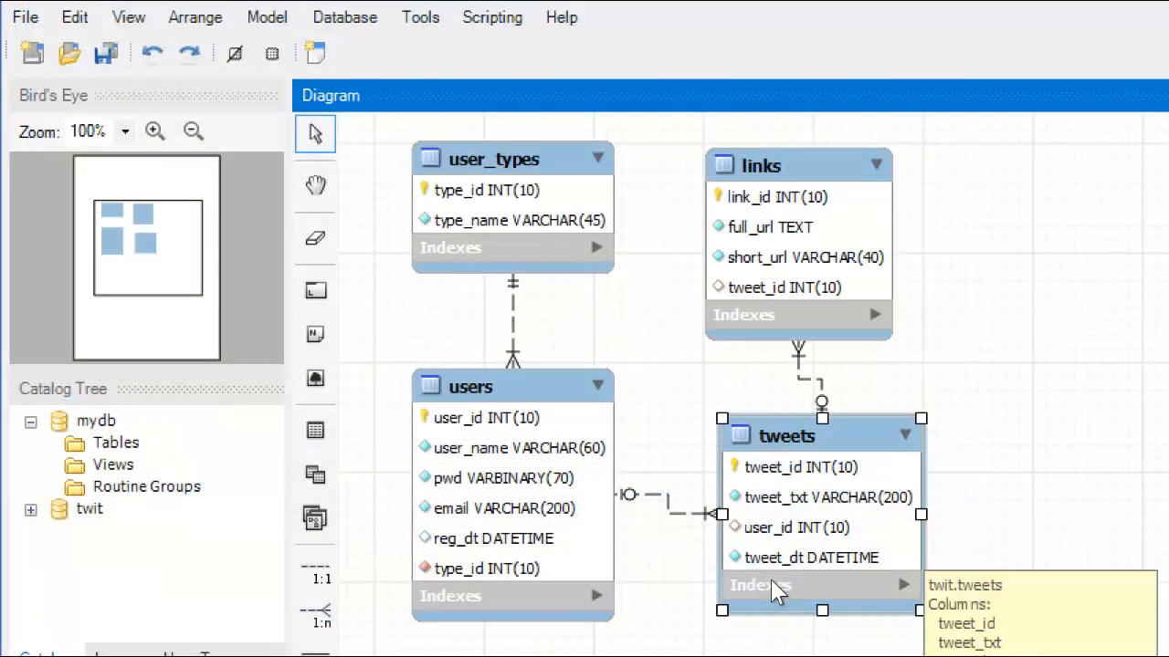